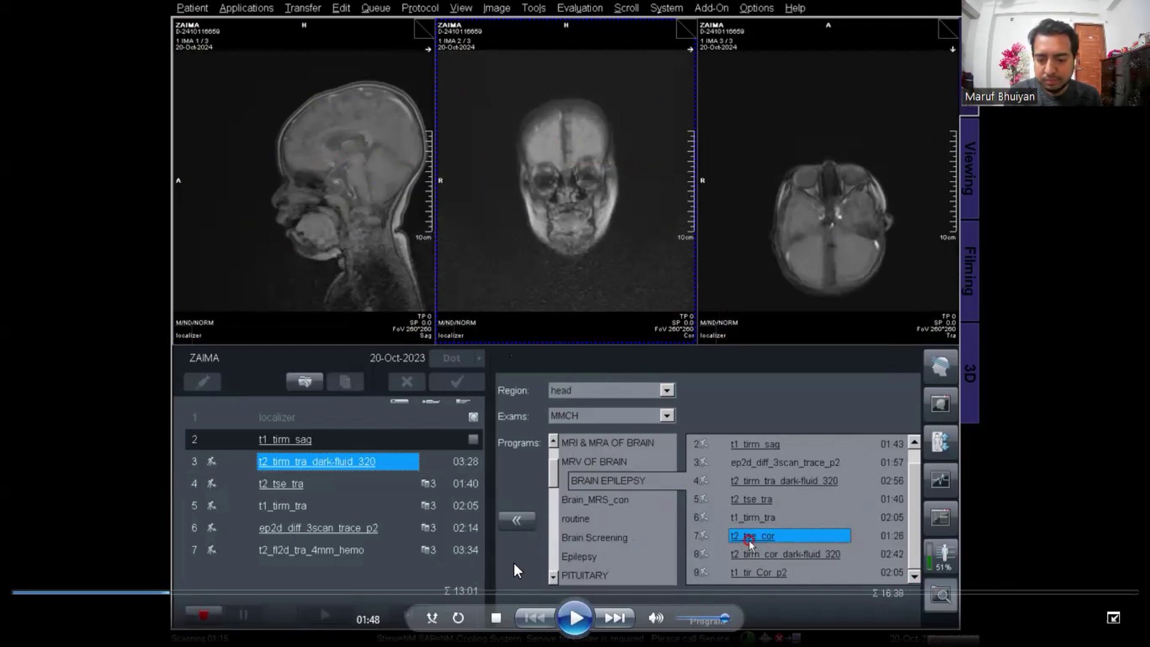
- Play the scan recording in short stretches to examine how the t2_tse_cor and t2_tirm_cor_dark-fluid_320 slices are added and positioned, then skip ahead
{"action": "left_click", "coordinate": [589, 619]}
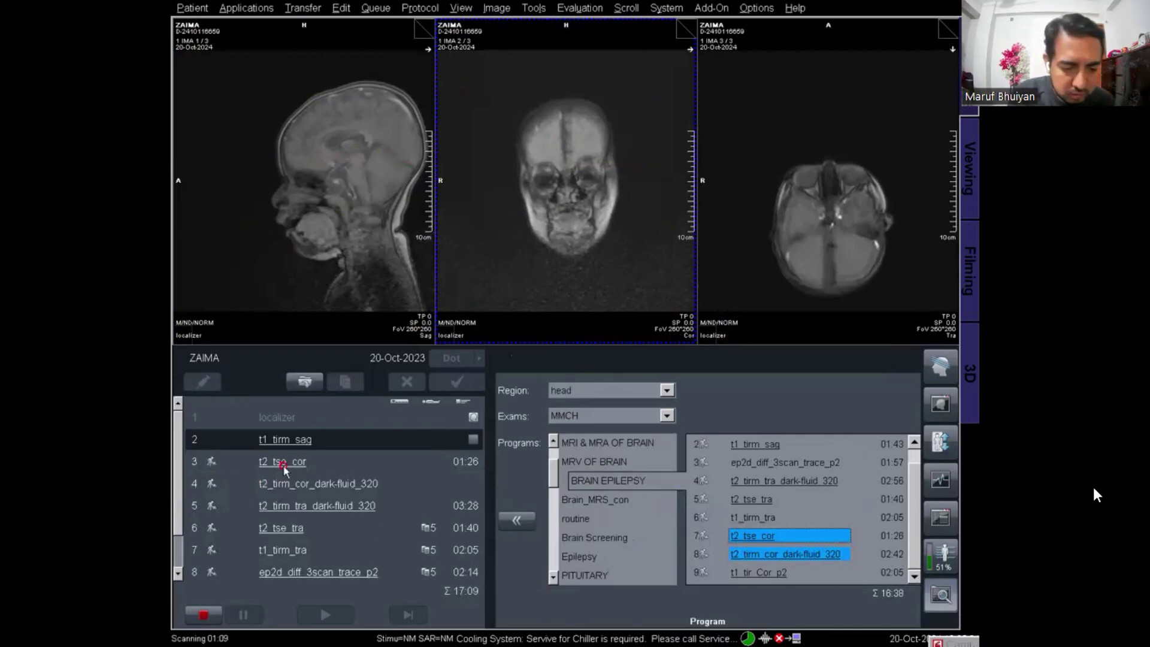
{"action": "mouse_move", "coordinate": [576, 623]}
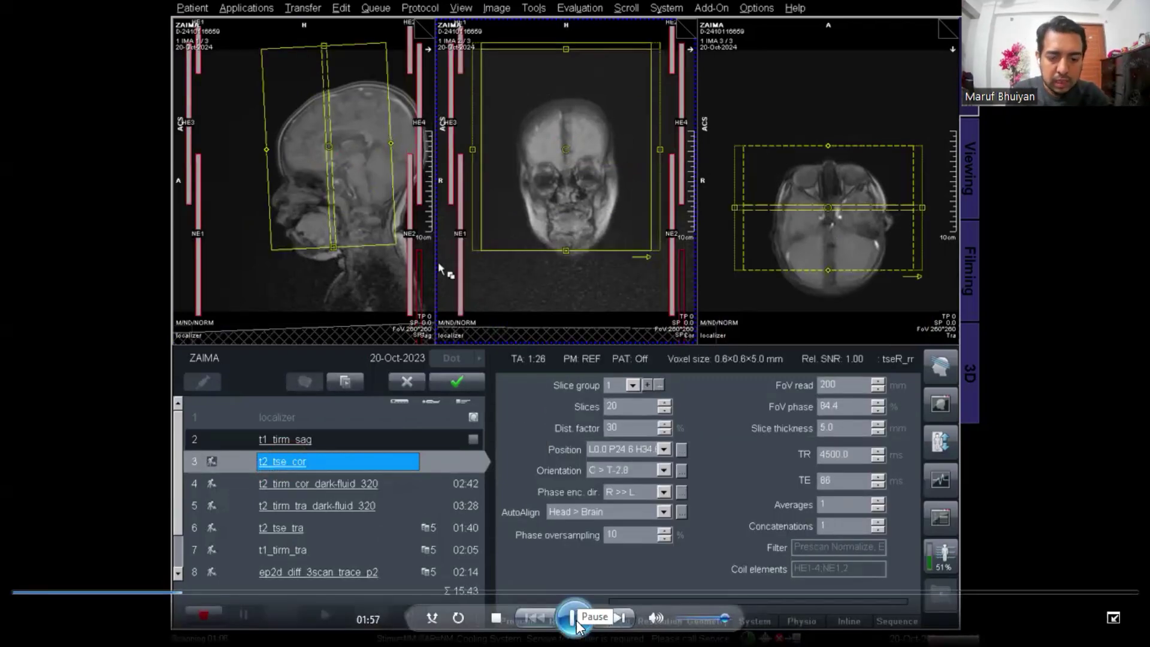
{"action": "left_click", "coordinate": [576, 623]}
{"action": "left_click", "coordinate": [576, 623]}
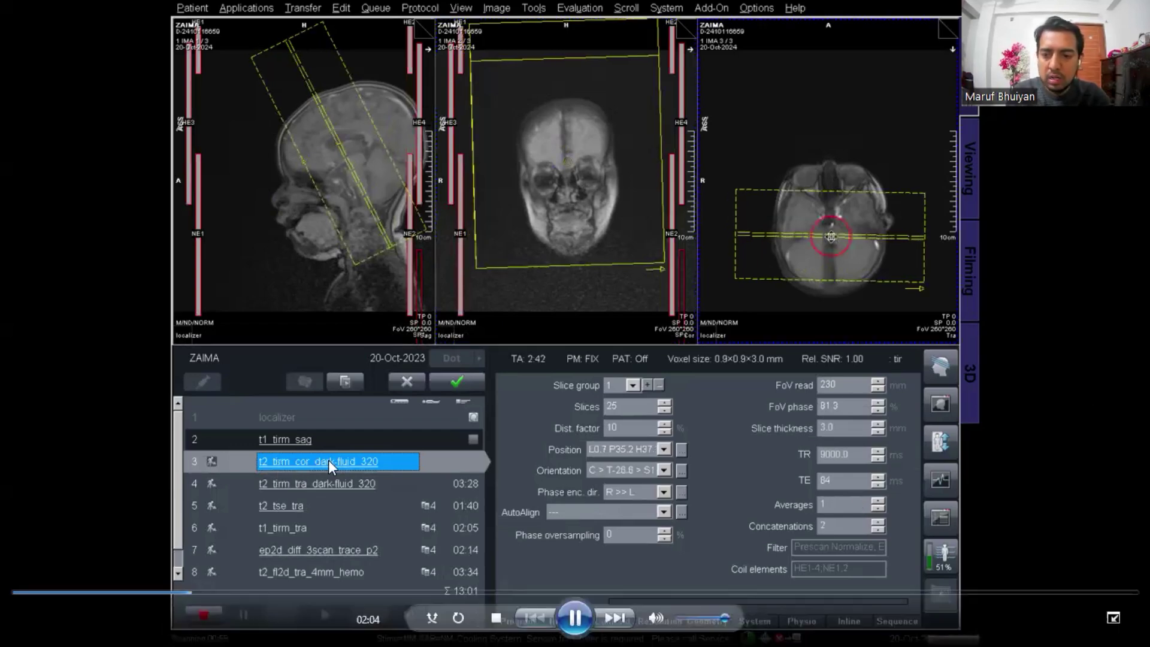
{"action": "left_click", "coordinate": [576, 619]}
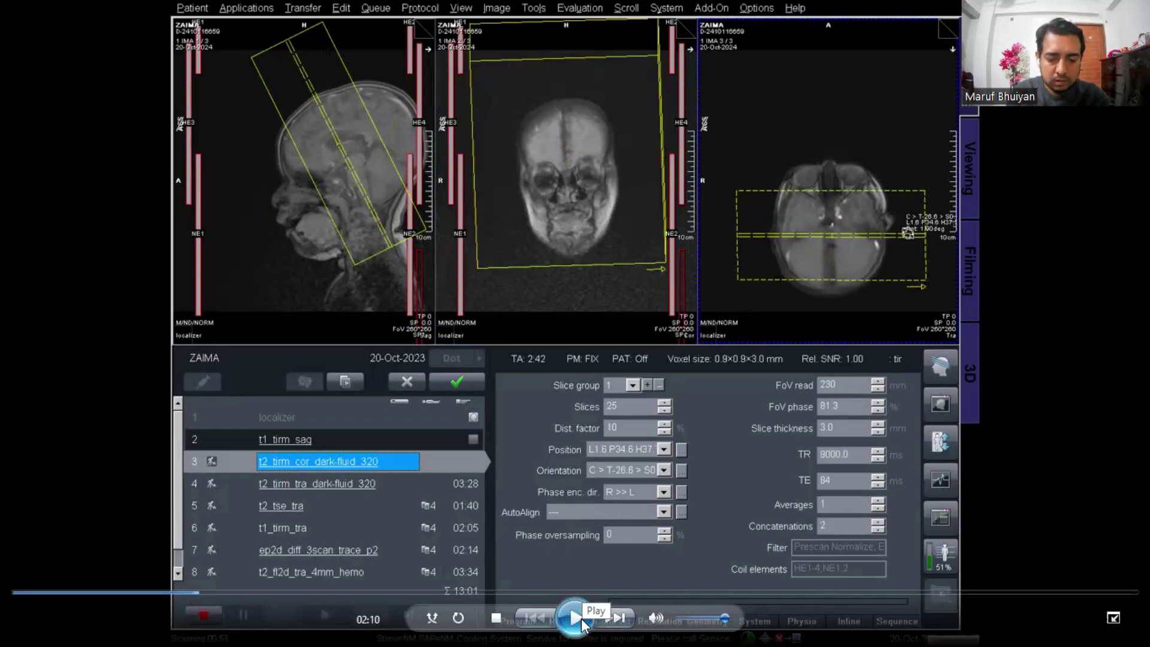
{"action": "left_click", "coordinate": [582, 621]}
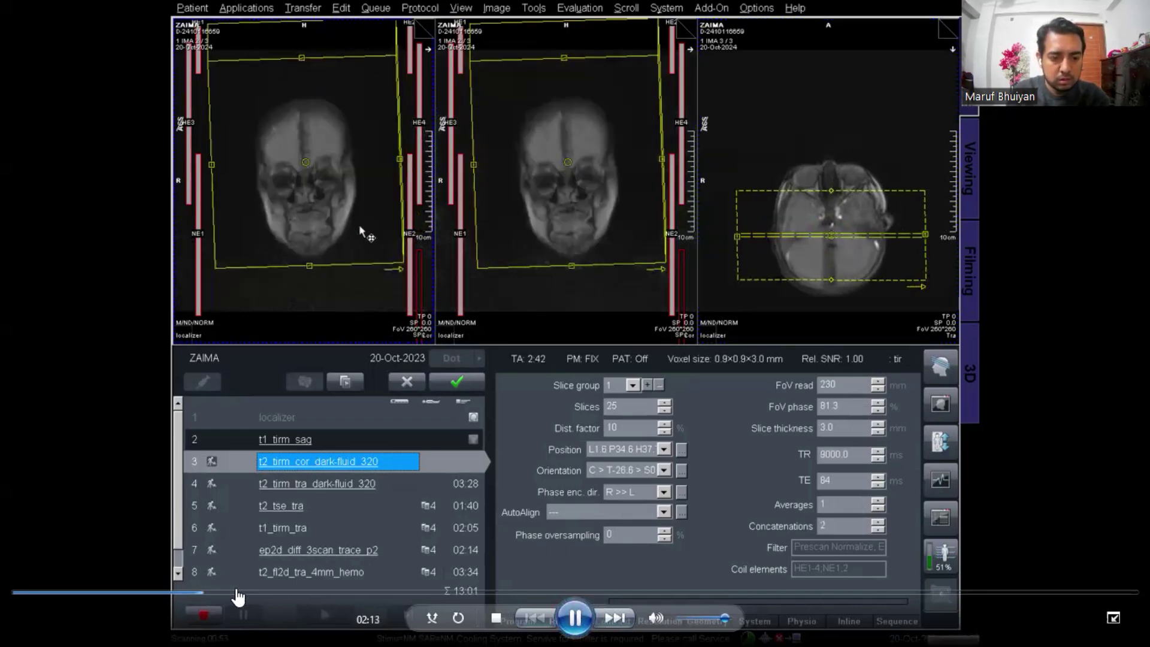
{"action": "left_click", "coordinate": [232, 592]}
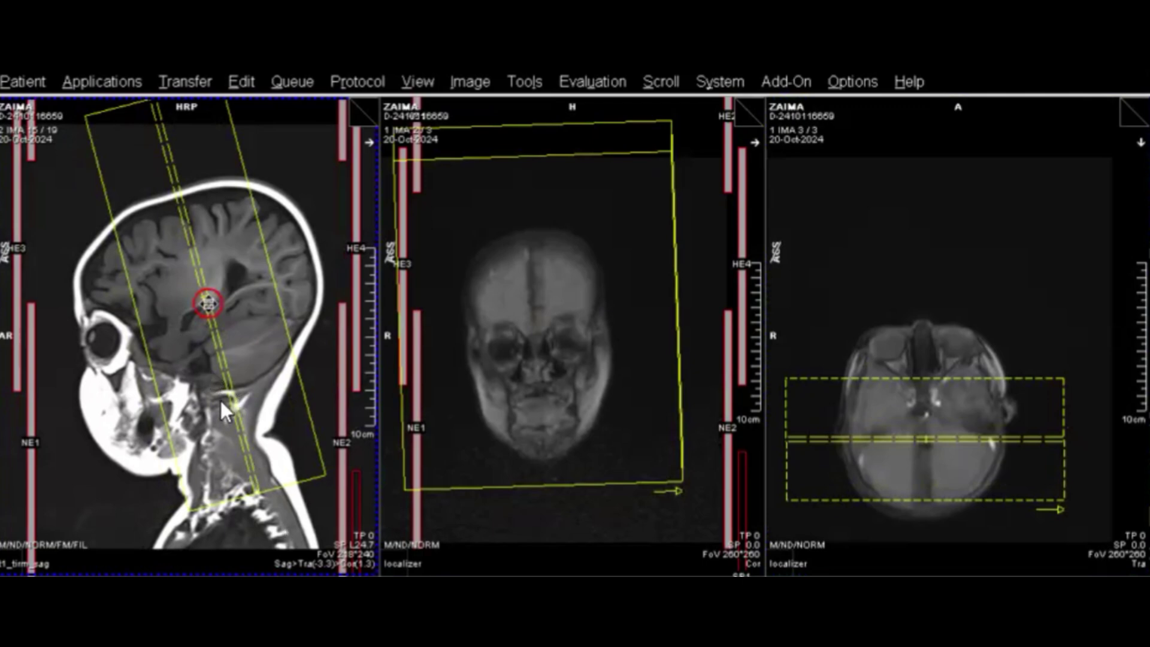
- Tilt the coronal dark-fluid slice block on the sagittal T1 image to an orientation of about C > T-34.5, perpendicular to the temporal lobe
{"action": "left_click", "coordinate": [237, 303]}
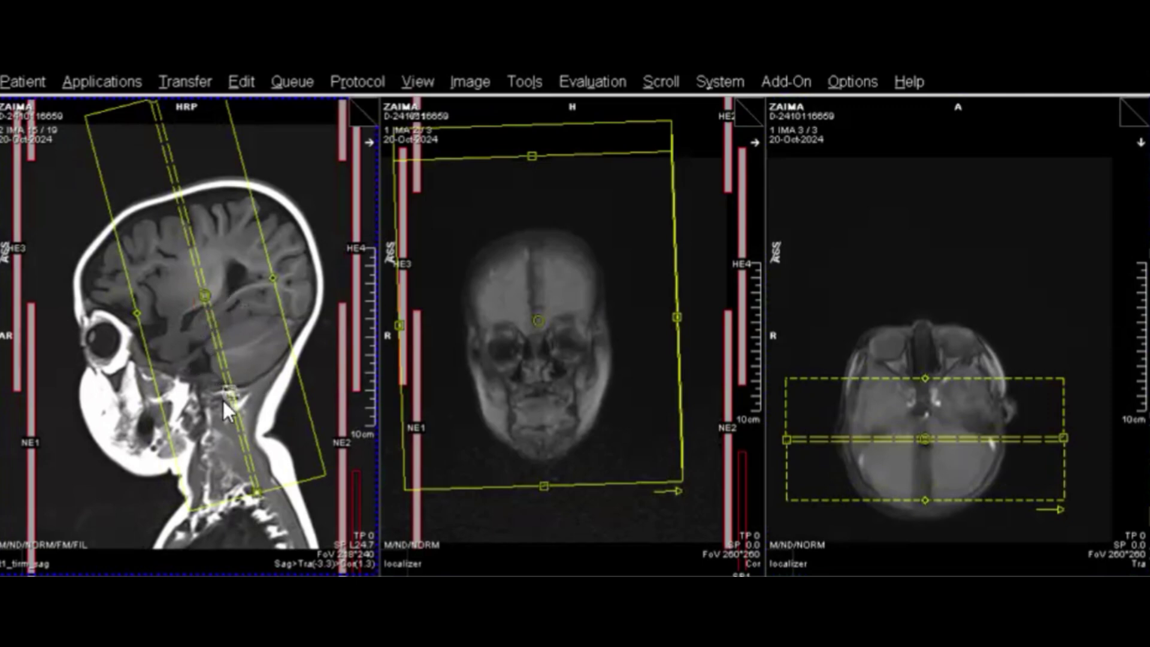
{"action": "left_click_drag", "start_coordinate": [234, 407], "coordinate": [159, 185]}
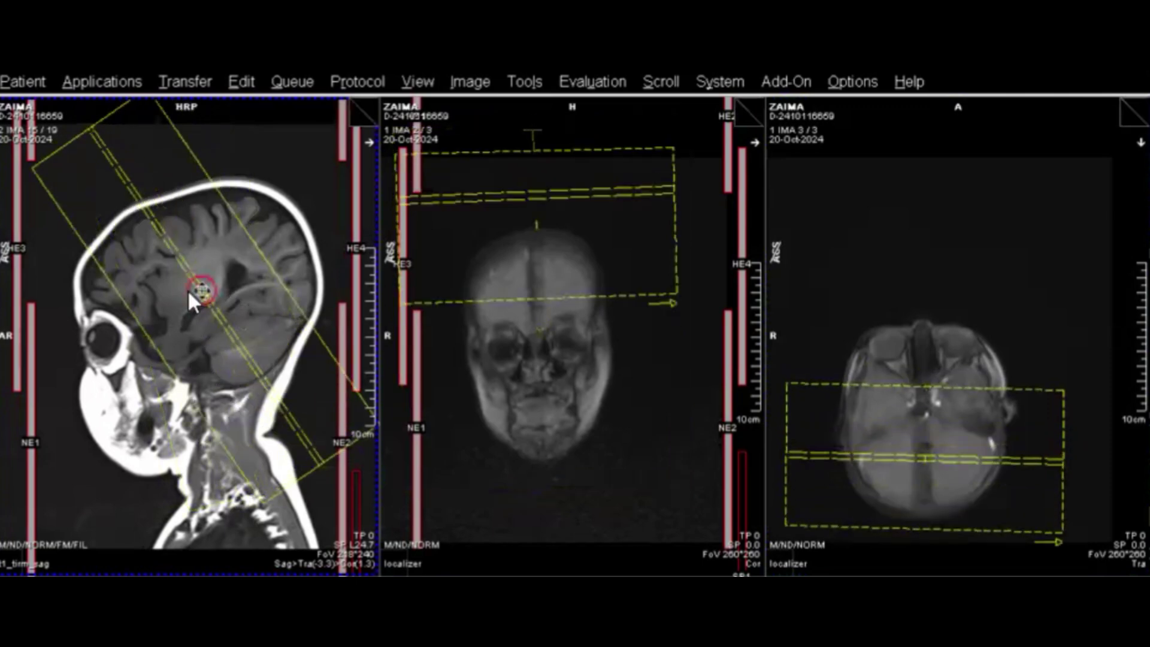
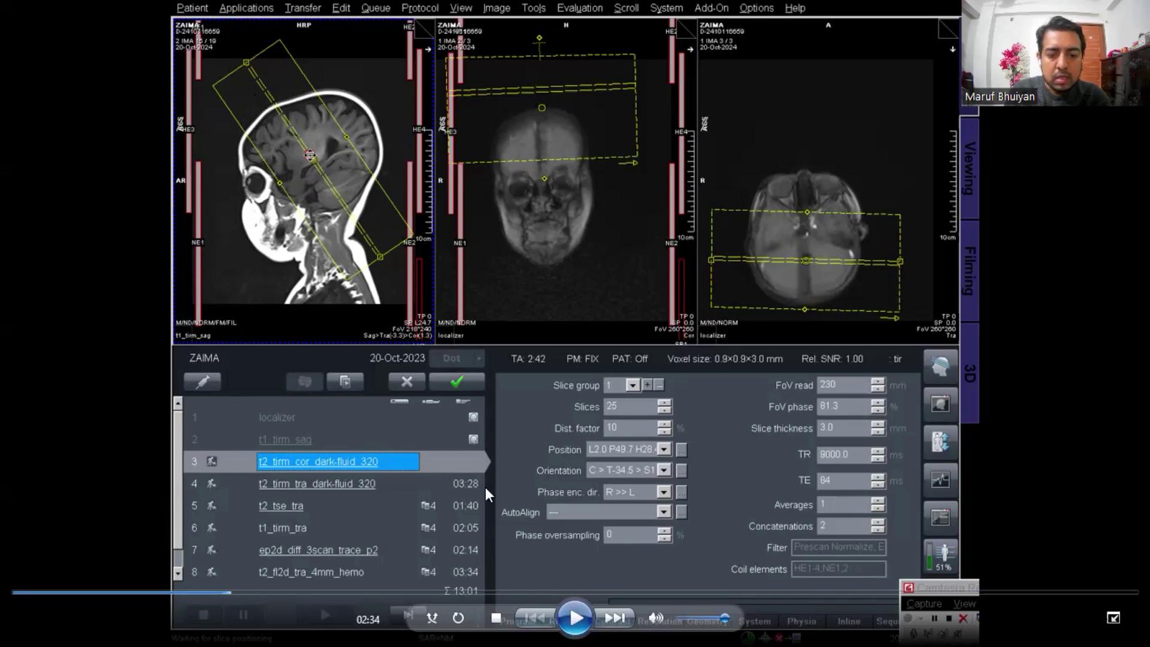
- Continue the scan recording to examine how the coronal dark-fluid sequence is started and the following sequences are queued
{"action": "left_click", "coordinate": [579, 623]}
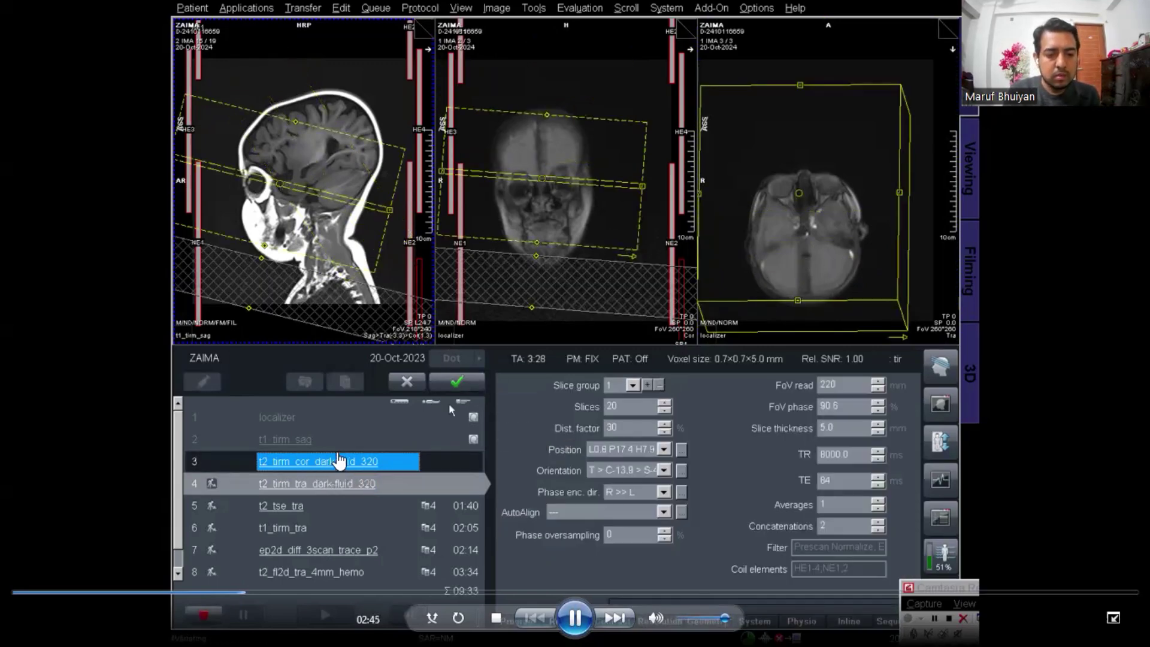
{"action": "left_click", "coordinate": [574, 618]}
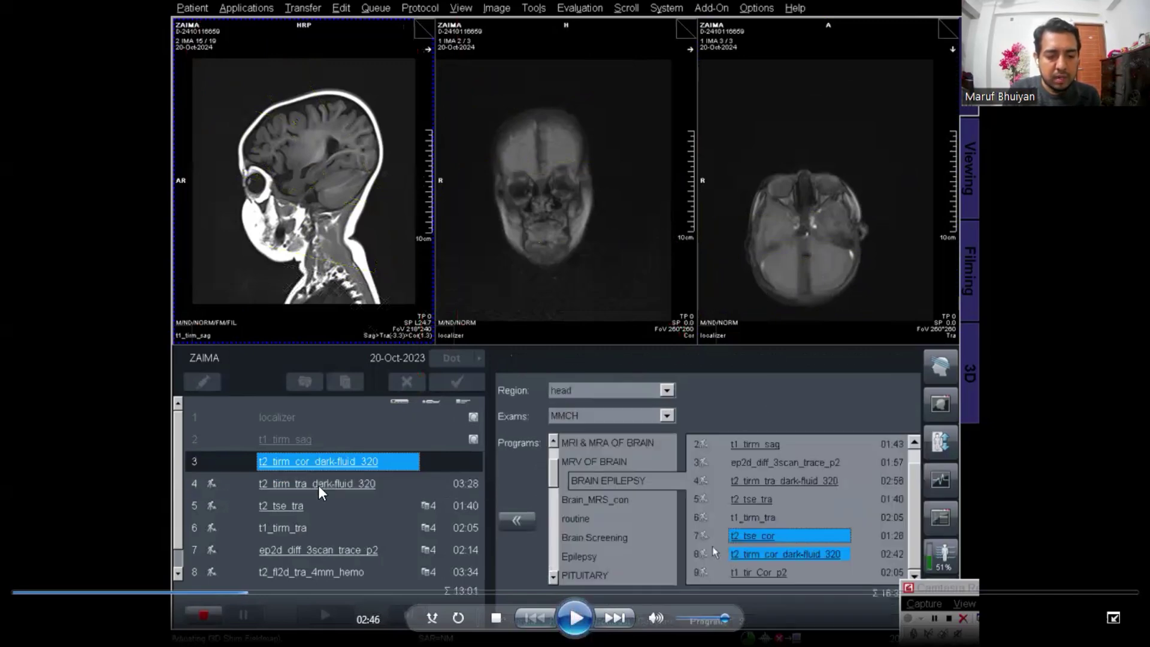
{"action": "left_click", "coordinate": [576, 618]}
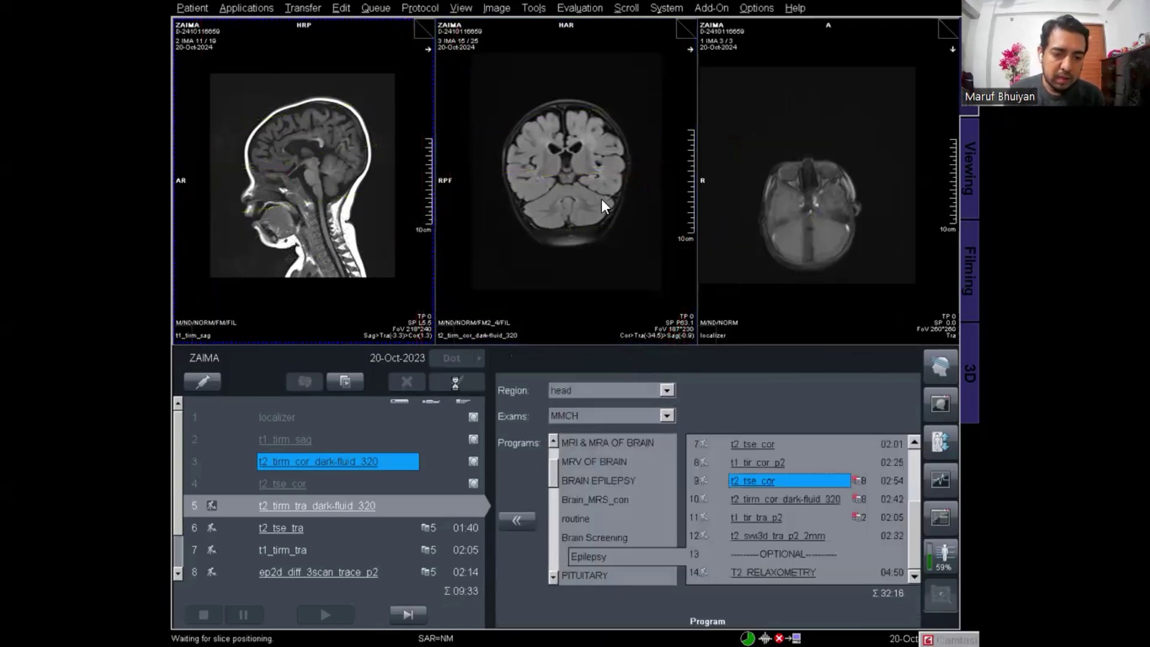
- Remove the inset reference image from the coronal localizer frame in the last cell of the film sheet through its properties
{"action": "mouse_move", "coordinate": [565, 300]}
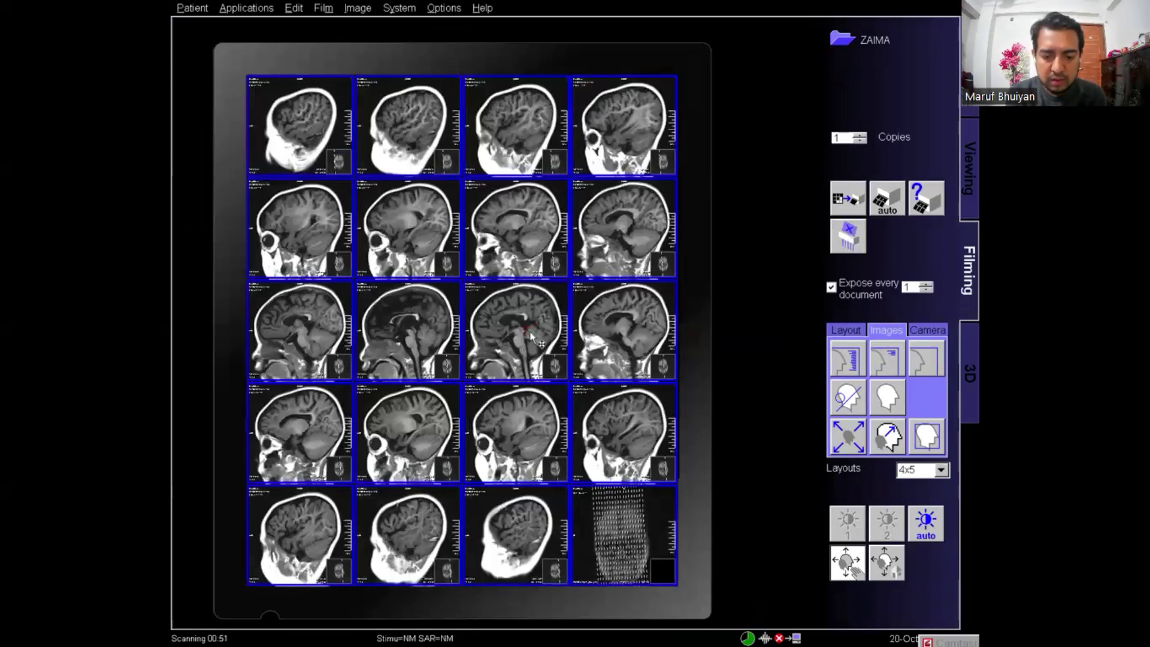
{"action": "right_click", "coordinate": [677, 540]}
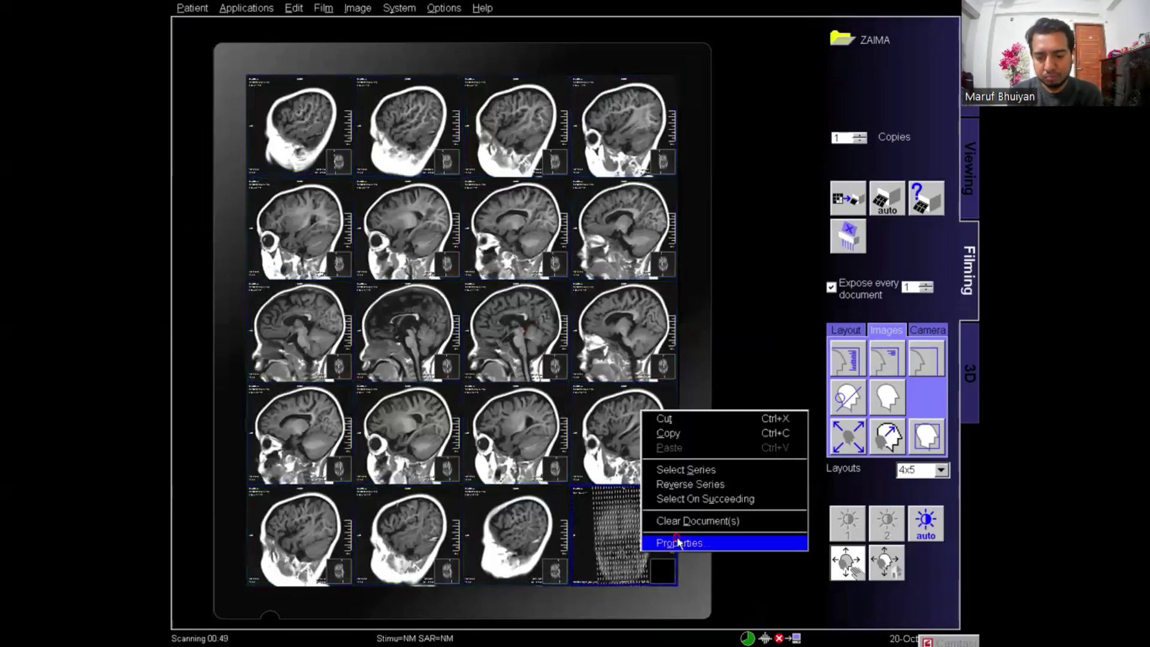
{"action": "left_click", "coordinate": [677, 542]}
{"action": "left_click", "coordinate": [400, 465]}
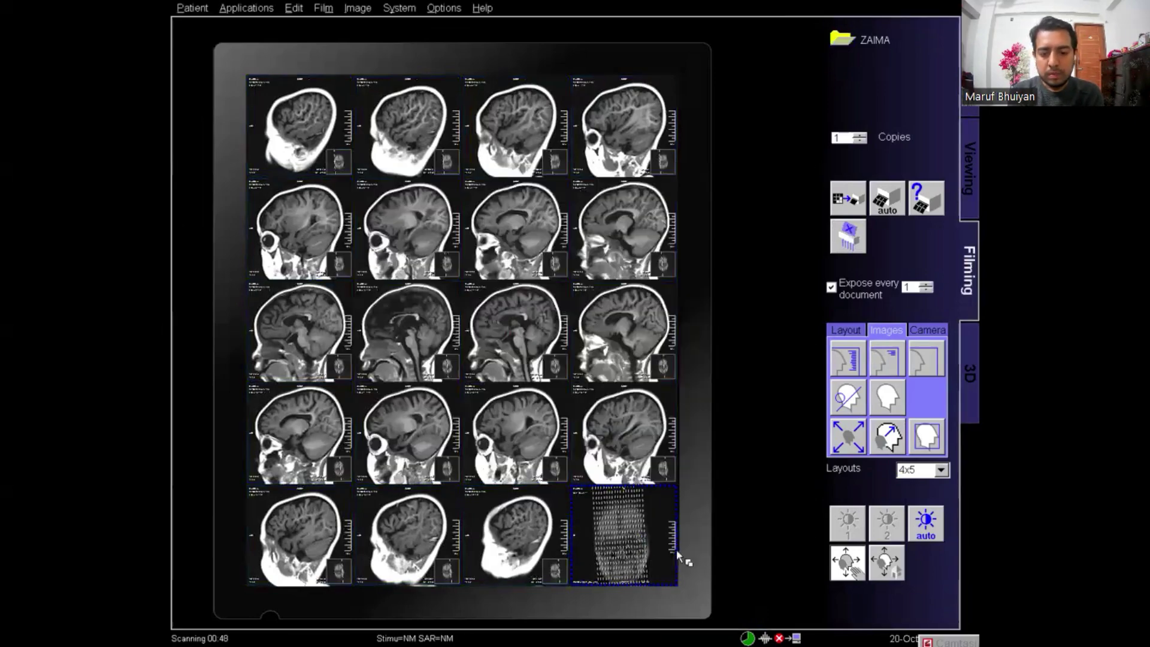
- Brighten the coronal localizer frame and expose the sagittal T1 film sheet
{"action": "left_click", "coordinate": [643, 532]}
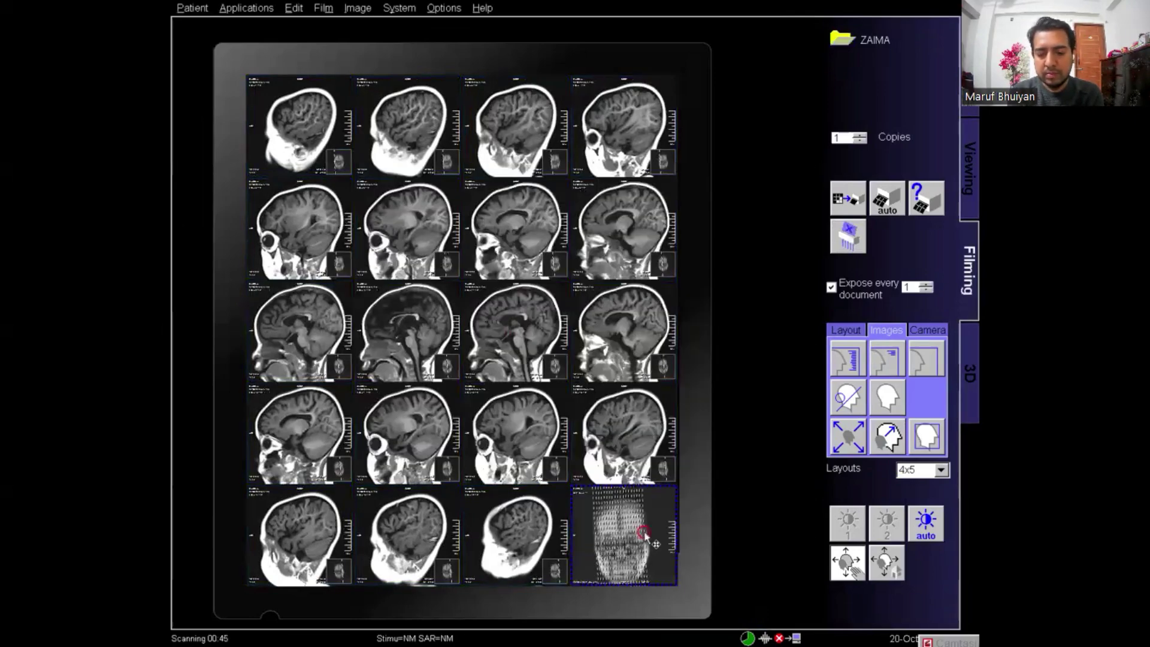
{"action": "mouse_move", "coordinate": [645, 535]}
{"action": "left_mouse_down"}
{"action": "mouse_move", "coordinate": [655, 565]}
{"action": "mouse_move", "coordinate": [655, 553]}
{"action": "left_mouse_up"}
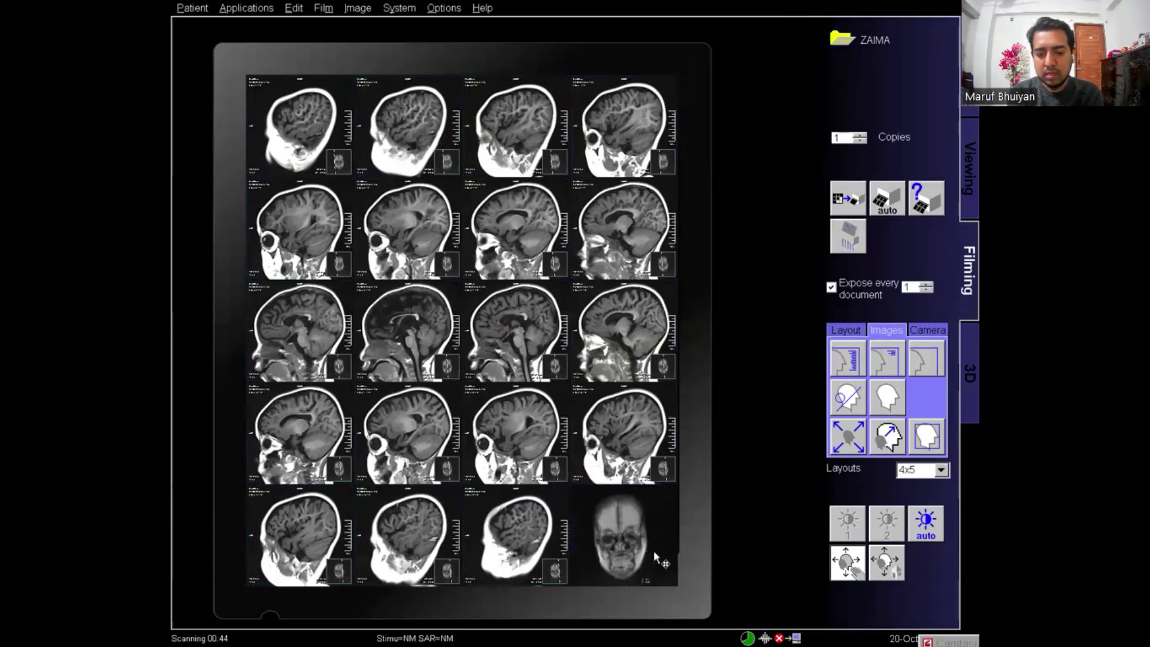
{"action": "left_click", "coordinate": [653, 553]}
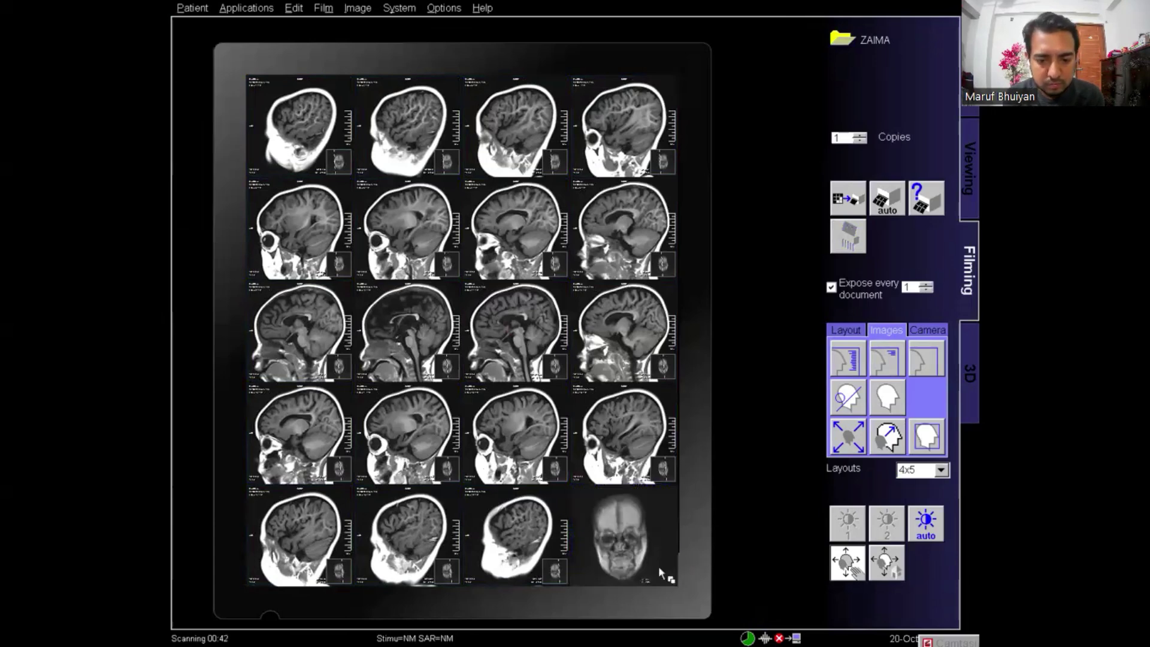
{"action": "left_click", "coordinate": [314, 133]}
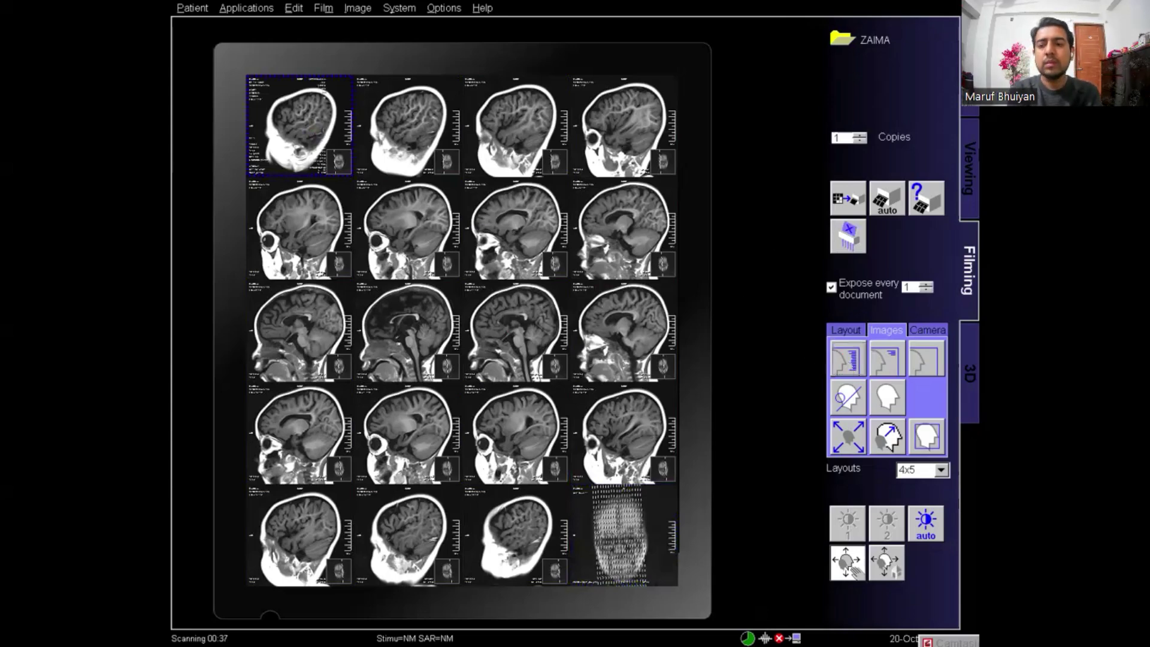
{"action": "left_click", "coordinate": [848, 198]}
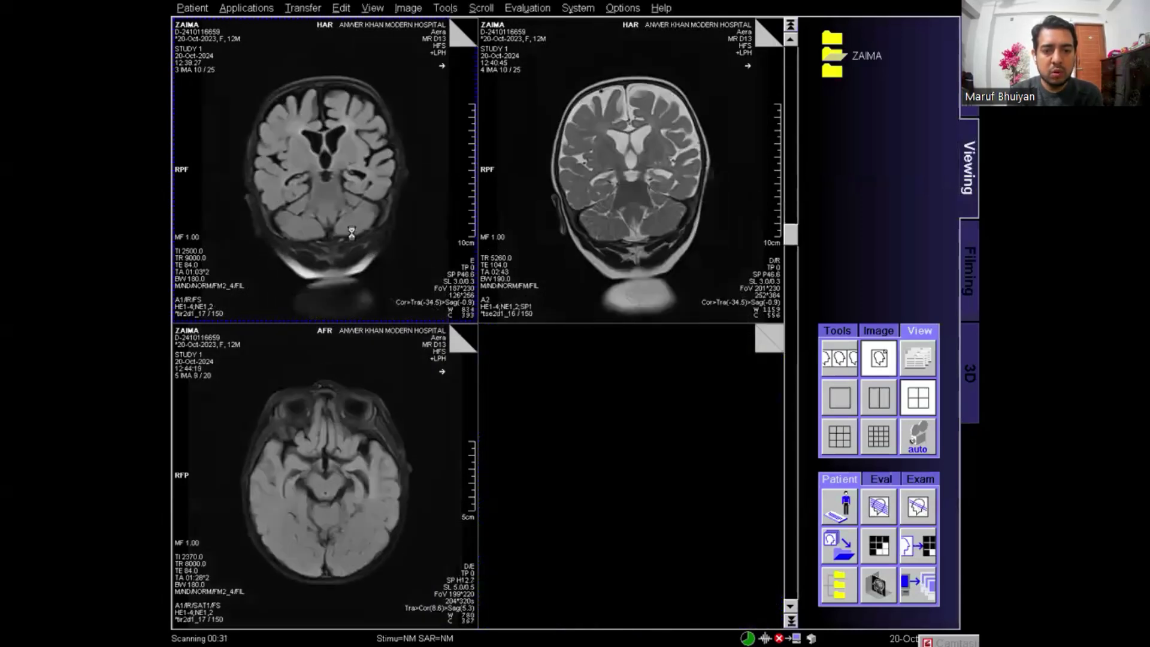
- Select the complete coronal dark-fluid and coronal T2 TSE series in the viewer
{"action": "right_click", "coordinate": [336, 187]}
{"action": "left_click", "coordinate": [382, 190]}
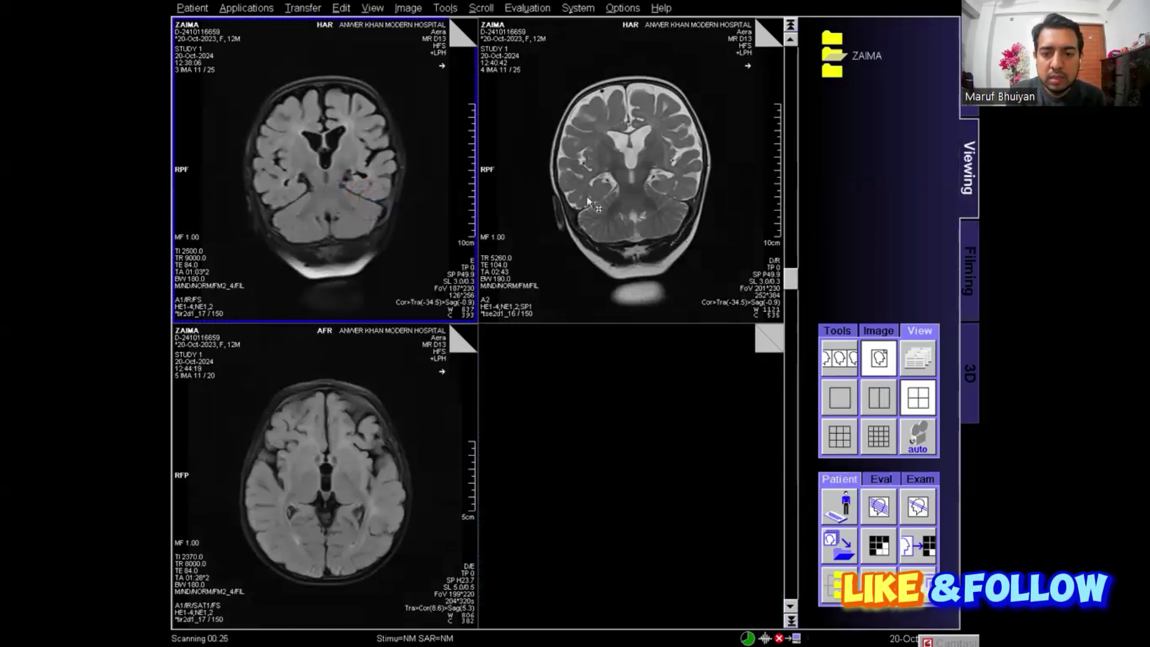
{"action": "right_click", "coordinate": [638, 185]}
{"action": "left_click", "coordinate": [664, 193]}
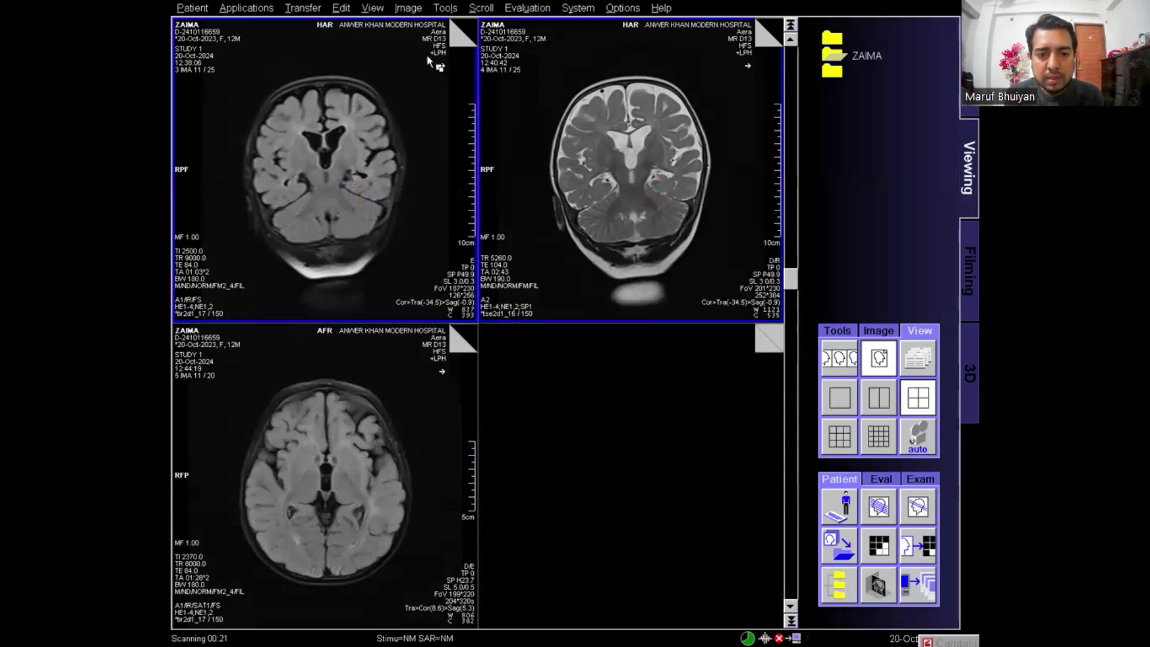
- Rotate the images of both selected coronal series by 3 degrees
{"action": "left_click", "coordinate": [408, 8]}
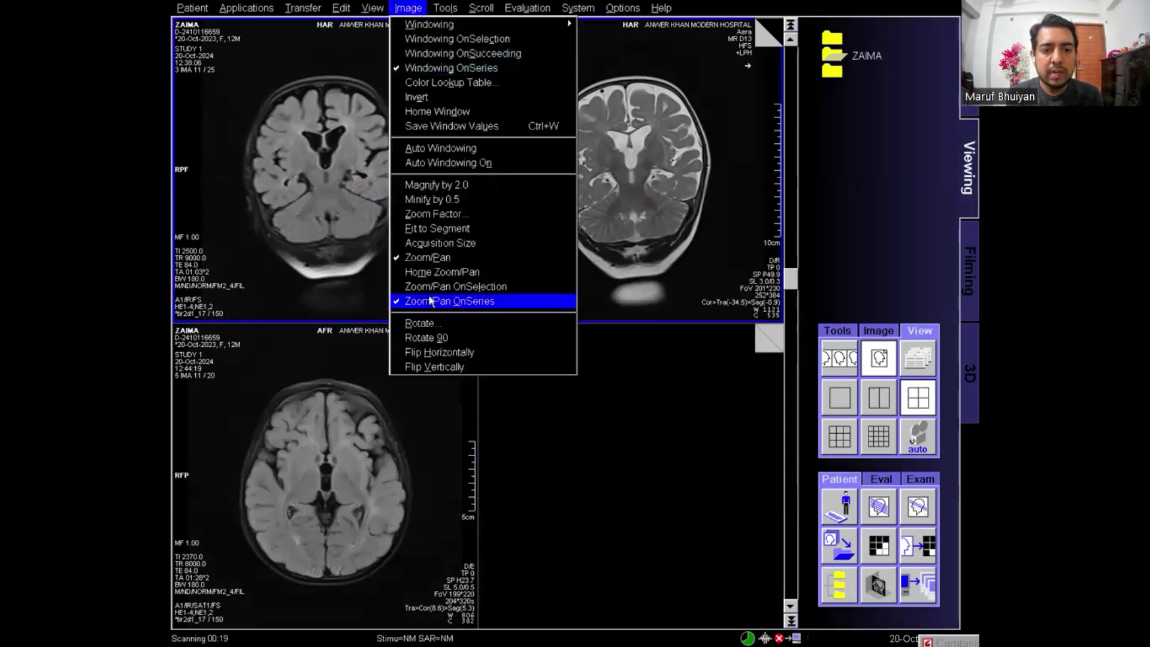
{"action": "left_click", "coordinate": [448, 323]}
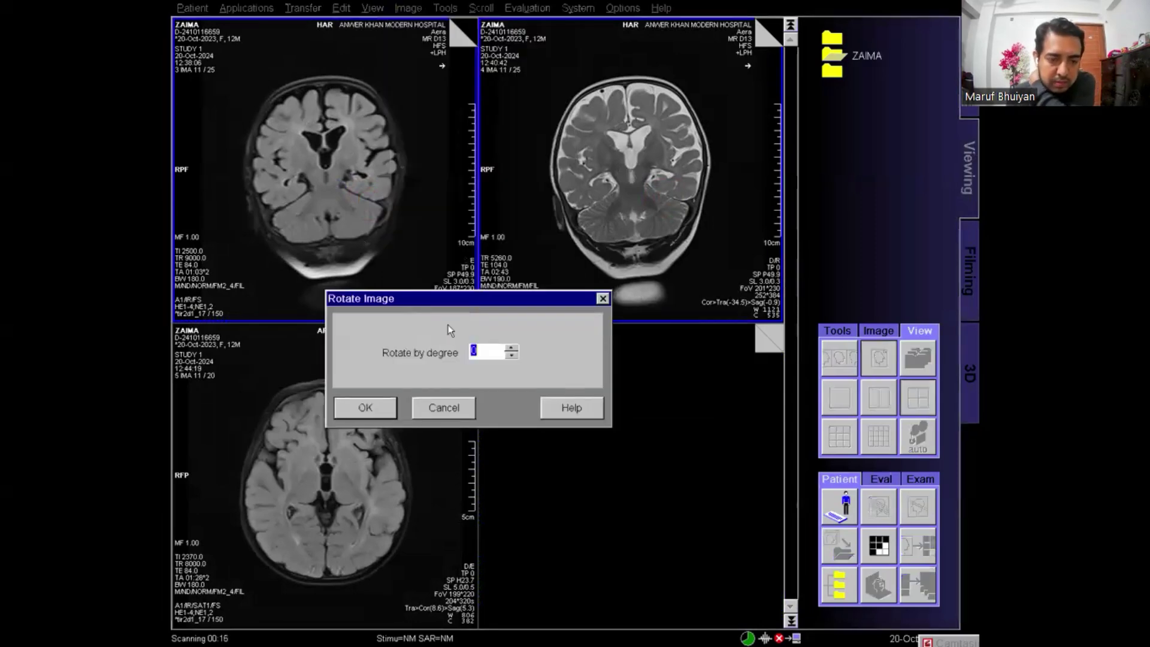
{"action": "left_click", "coordinate": [512, 348]}
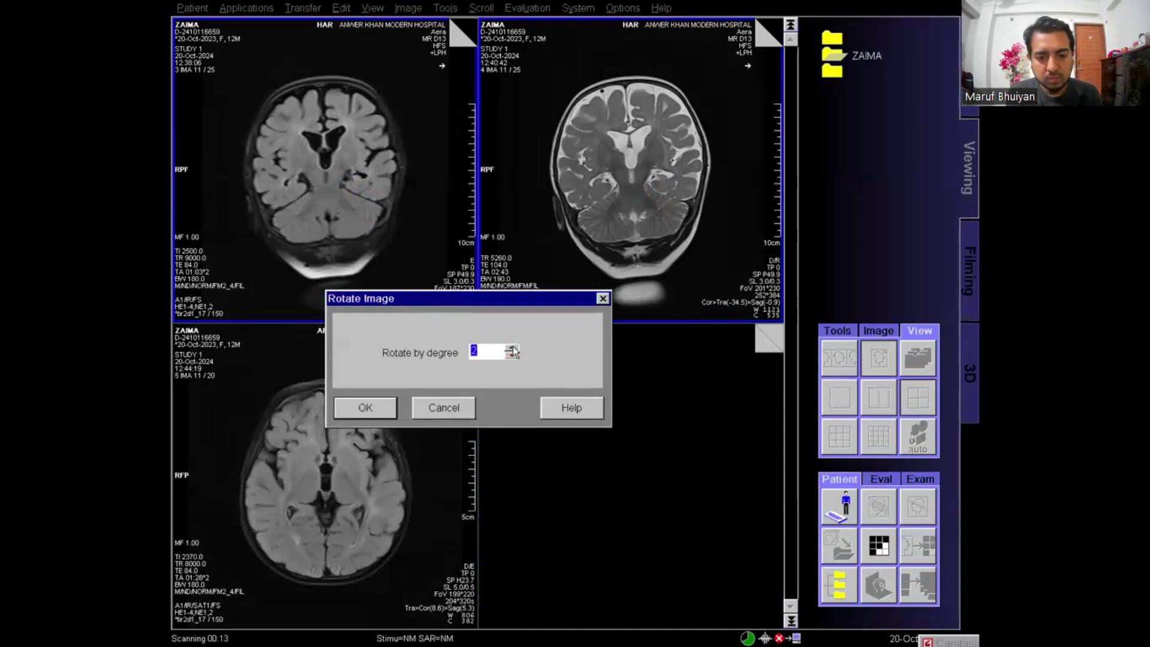
{"action": "left_click", "coordinate": [513, 355]}
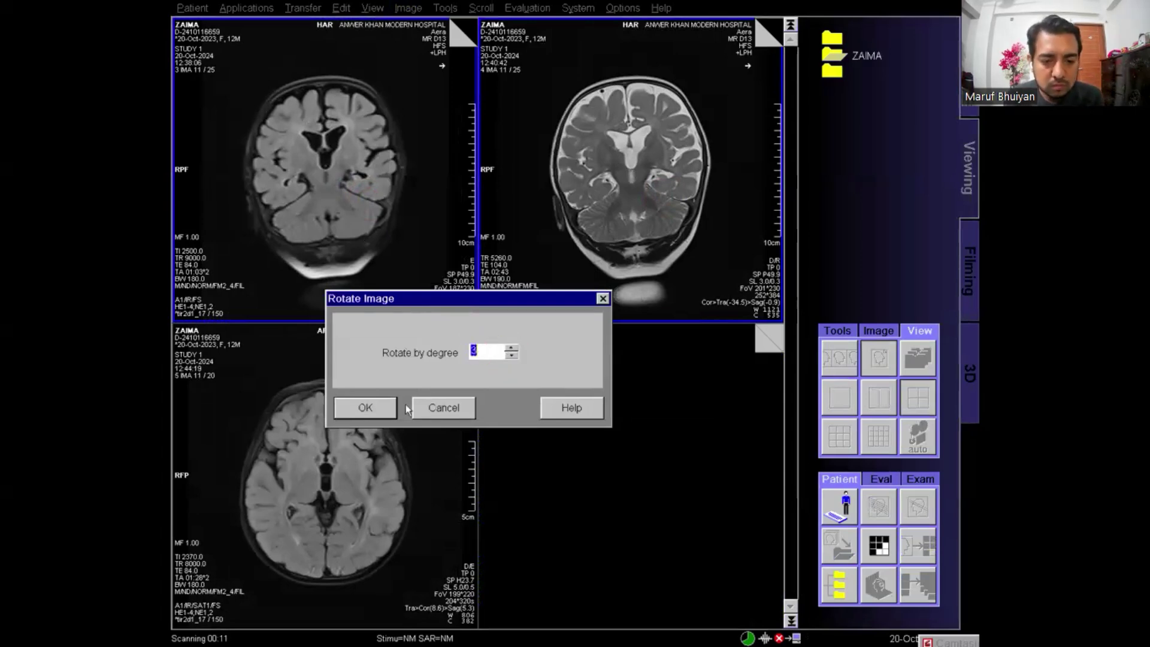
{"action": "left_click", "coordinate": [387, 408]}
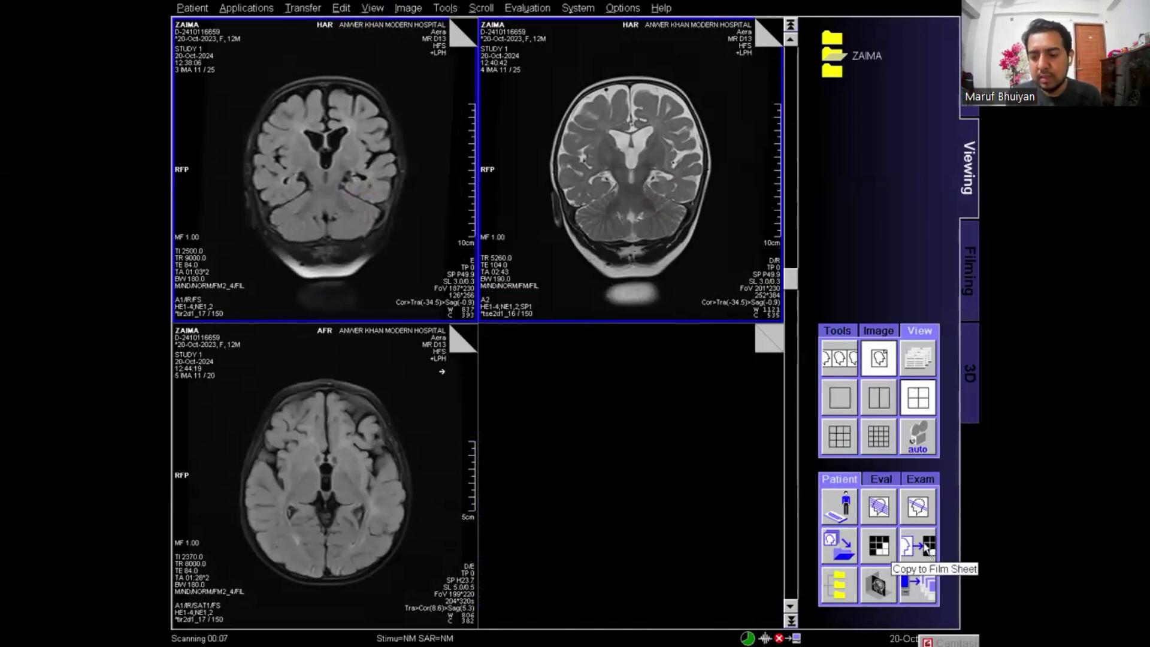
- Copy both coronal series to the film sheet and page through the resulting sheets
{"action": "left_click", "coordinate": [910, 560]}
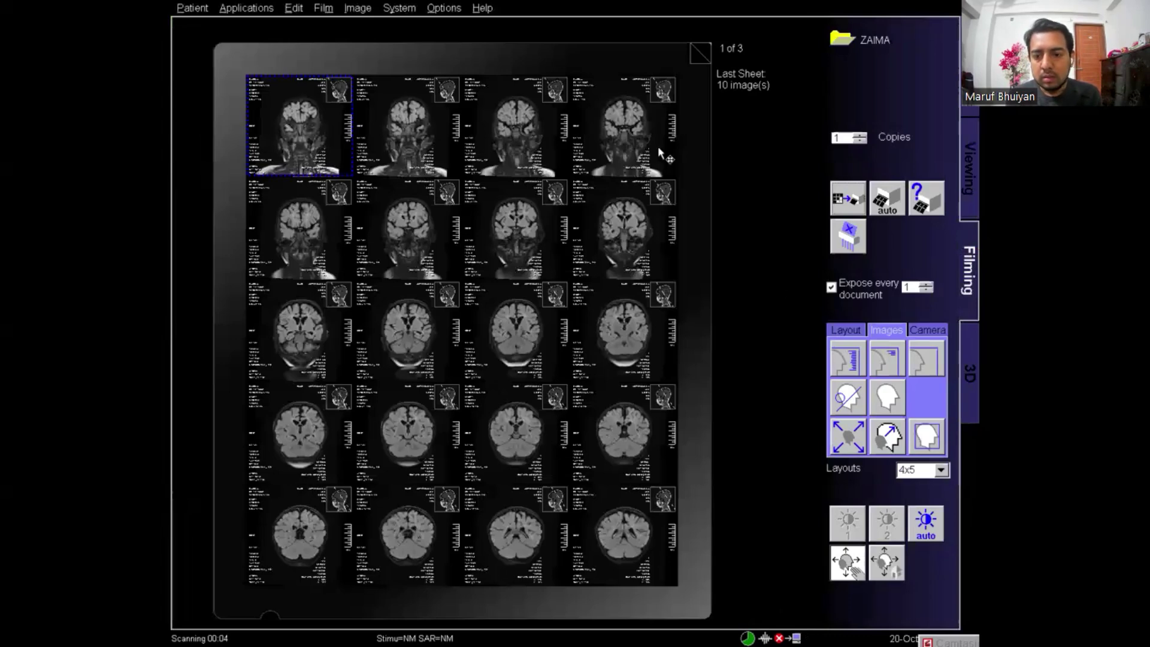
{"action": "left_click", "coordinate": [701, 49]}
{"action": "left_click", "coordinate": [702, 47]}
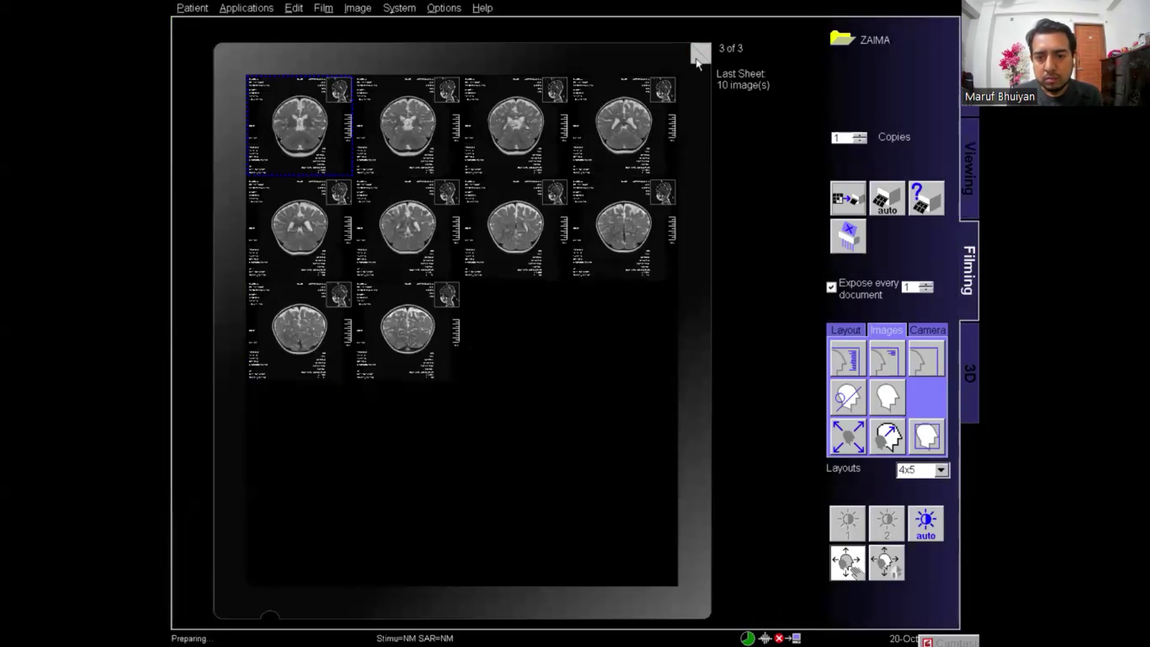
{"action": "left_click", "coordinate": [701, 63]}
{"action": "left_click", "coordinate": [694, 49]}
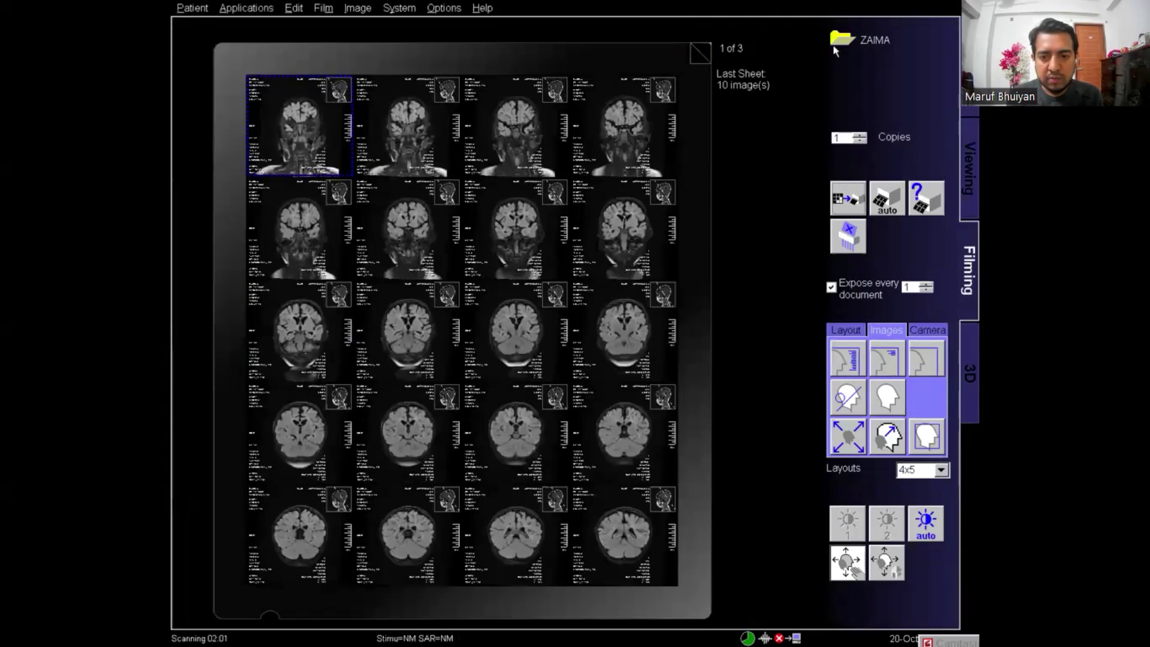
- Select all of the patient's film images, apply the 5x5 layout and check the rearranged sheets
{"action": "left_click", "coordinate": [840, 42]}
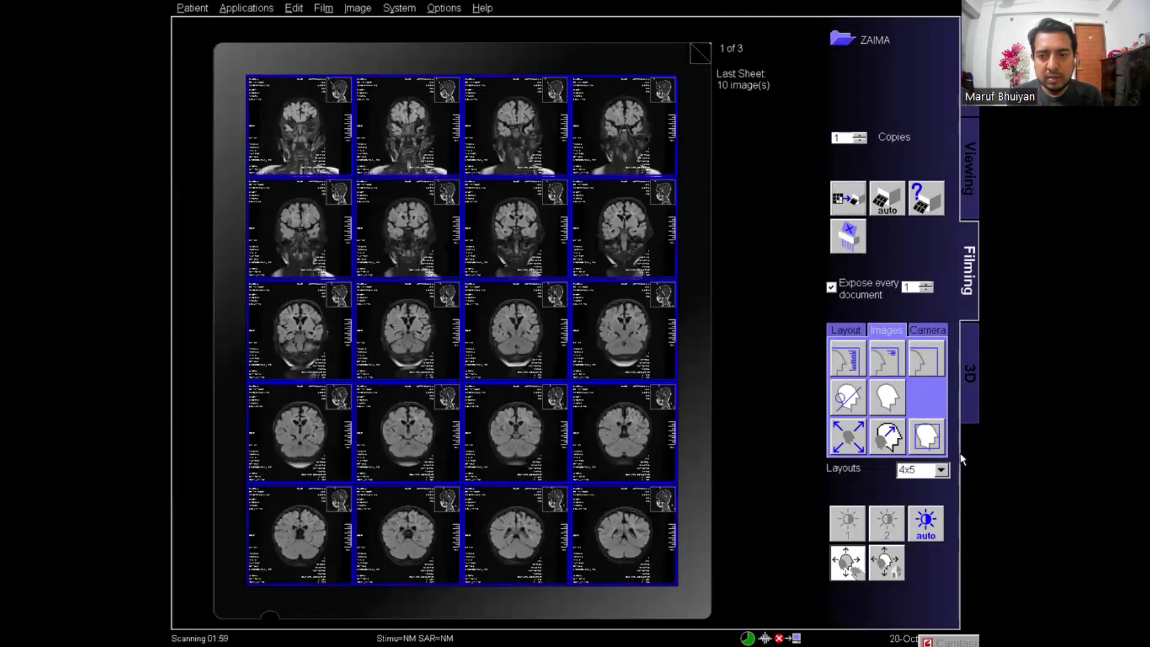
{"action": "left_click", "coordinate": [940, 470]}
{"action": "scroll", "coordinate": [916, 512], "scroll_direction": "down", "scroll_amount": 1}
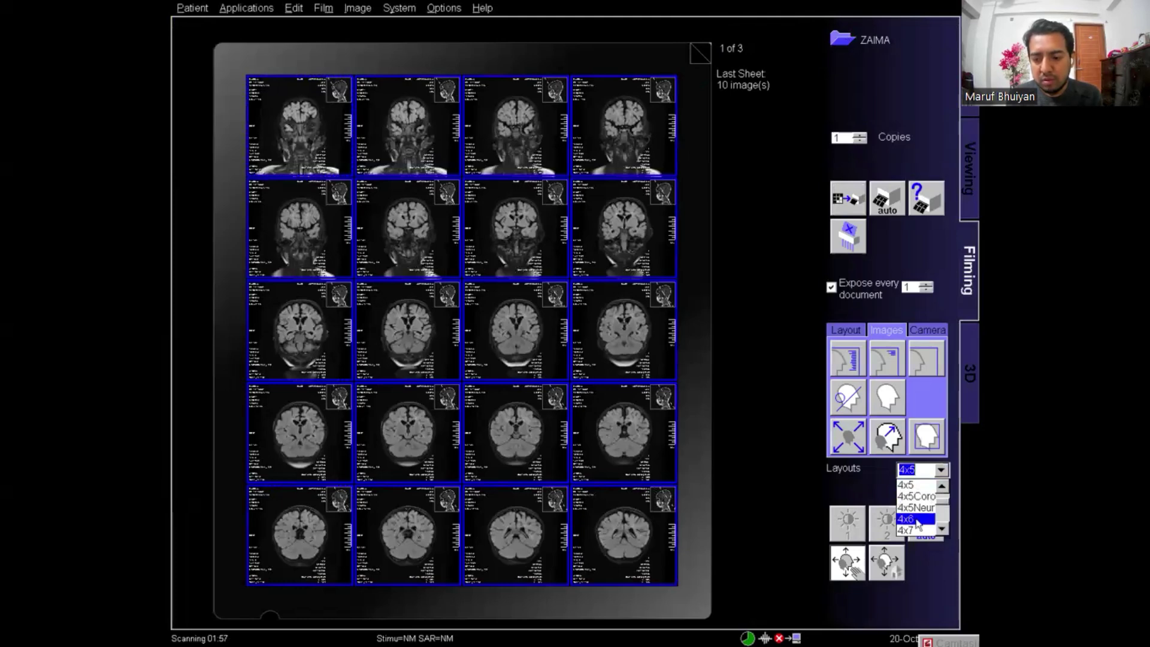
{"action": "scroll", "coordinate": [915, 520], "scroll_direction": "down", "scroll_amount": 2}
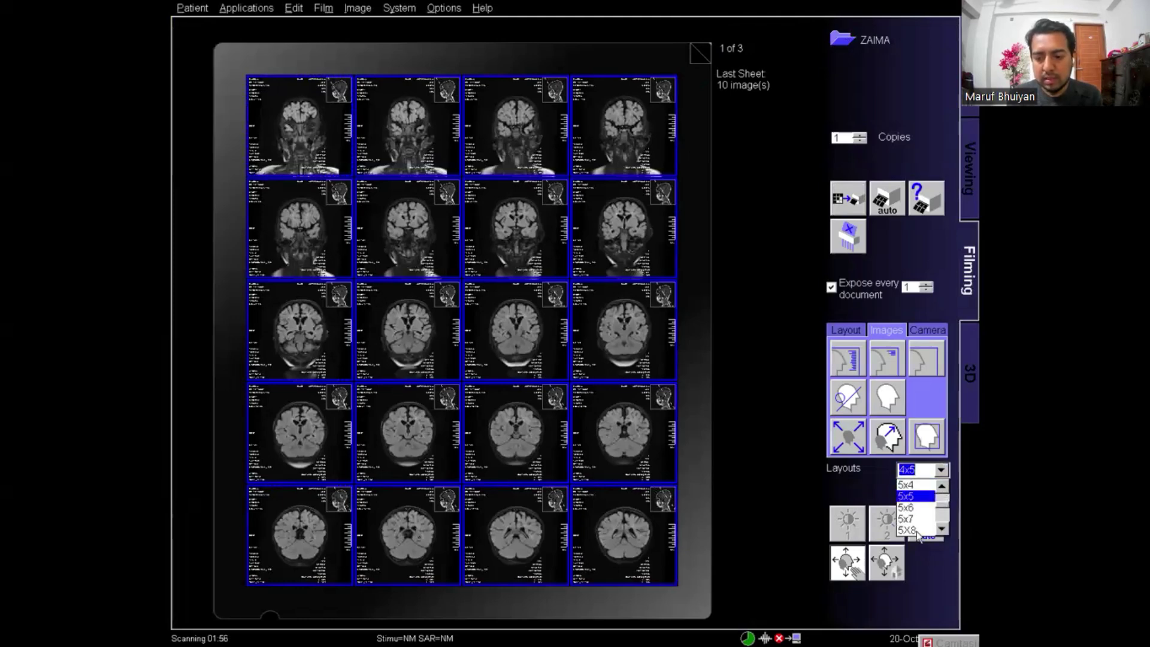
{"action": "left_click", "coordinate": [914, 498]}
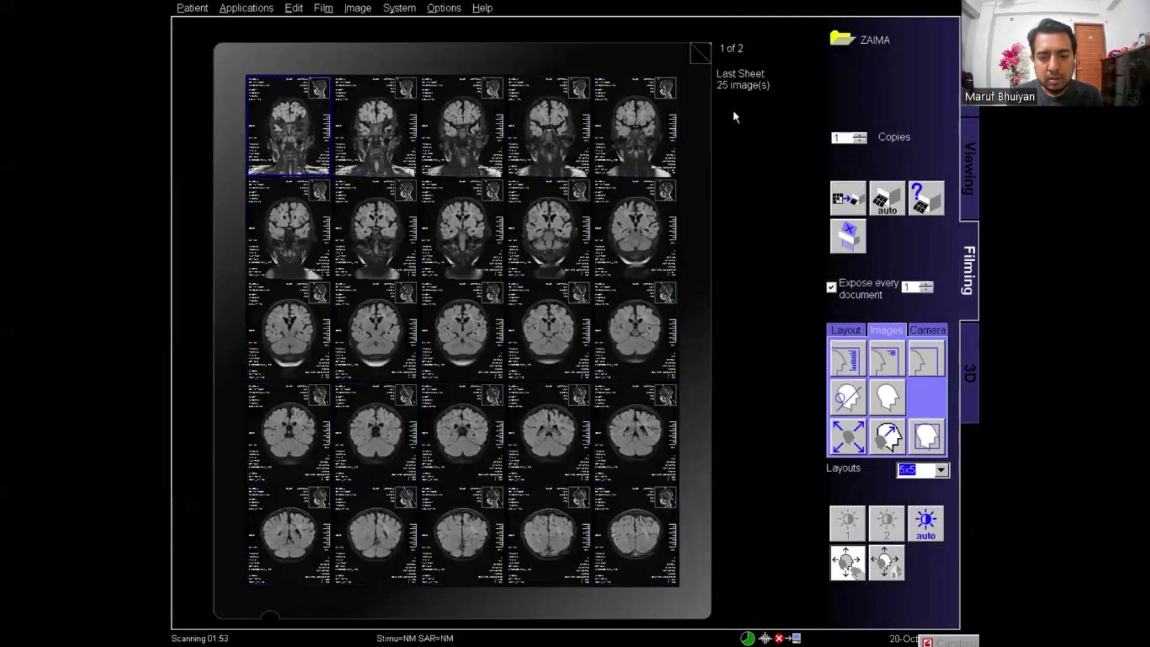
{"action": "left_click", "coordinate": [707, 50]}
{"action": "left_click", "coordinate": [701, 58]}
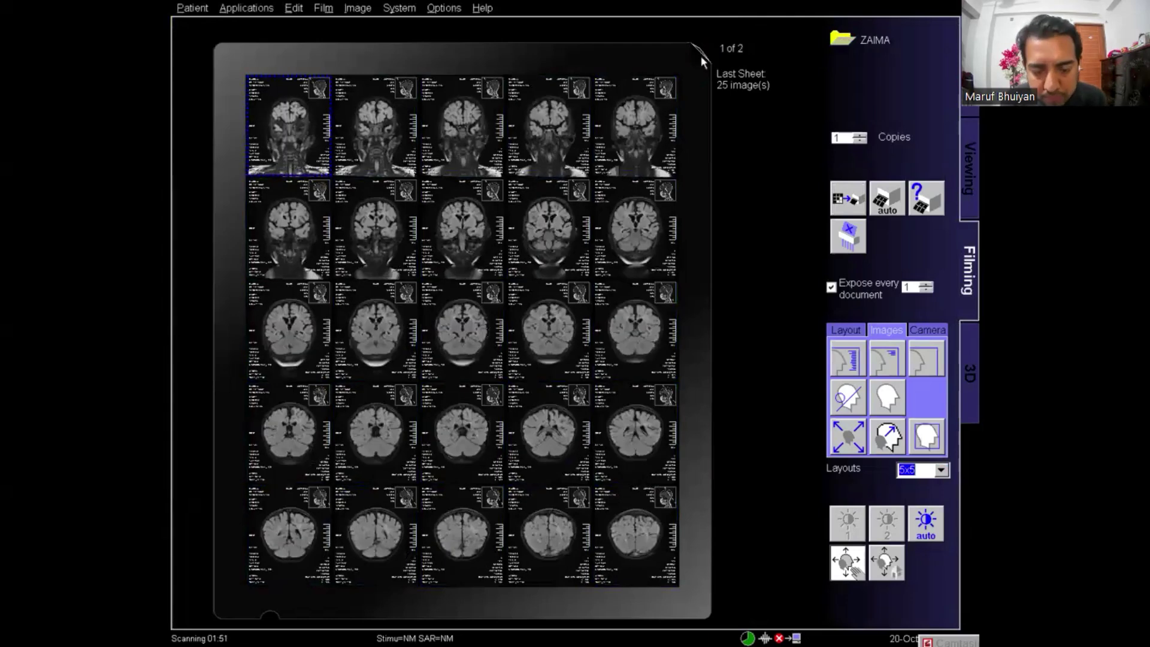
- Check both coronal sheets, select all of the patient's film images, enlarge them and place each reference image in the frame's lower right corner
{"action": "left_click", "coordinate": [701, 54]}
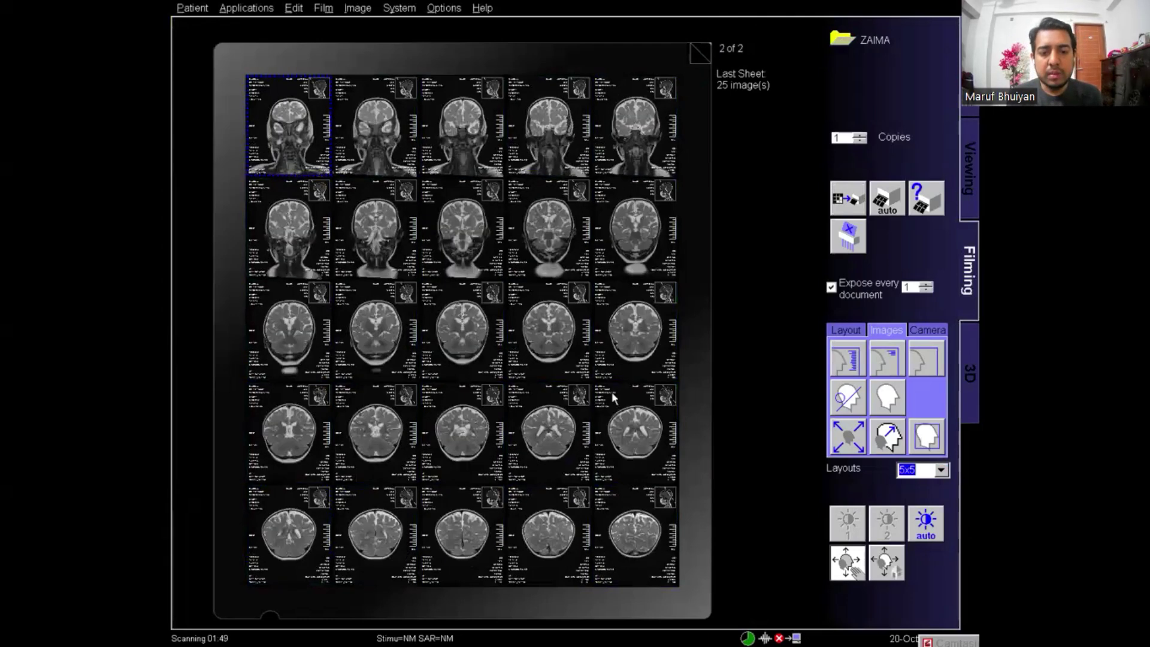
{"action": "left_click", "coordinate": [700, 55]}
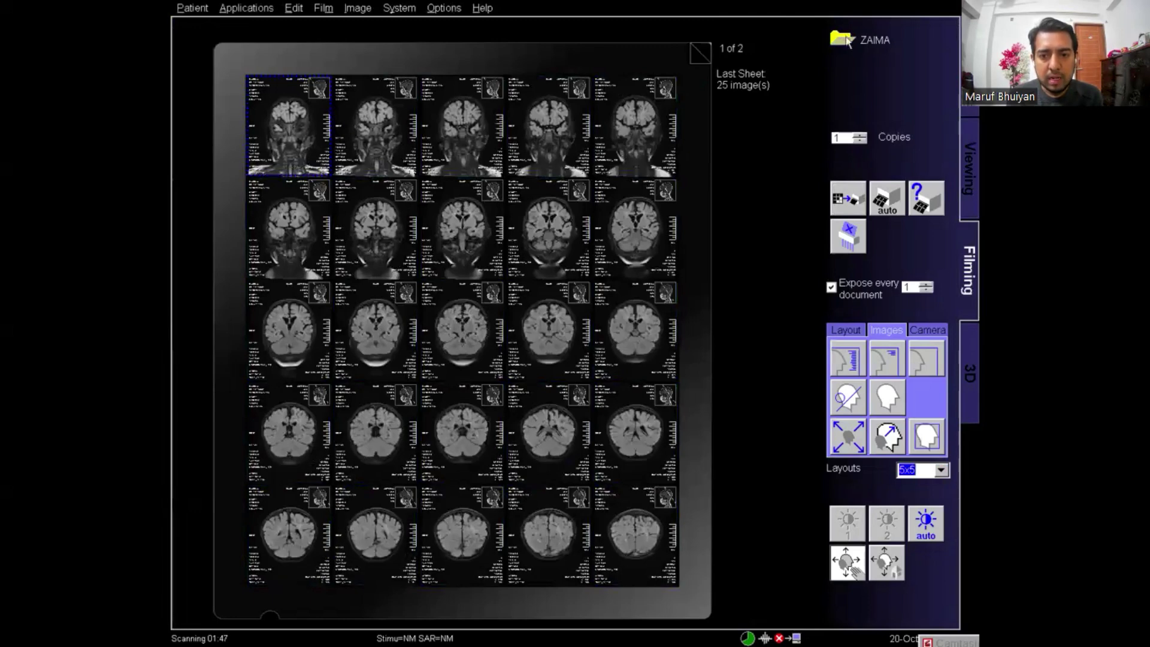
{"action": "left_click", "coordinate": [844, 41]}
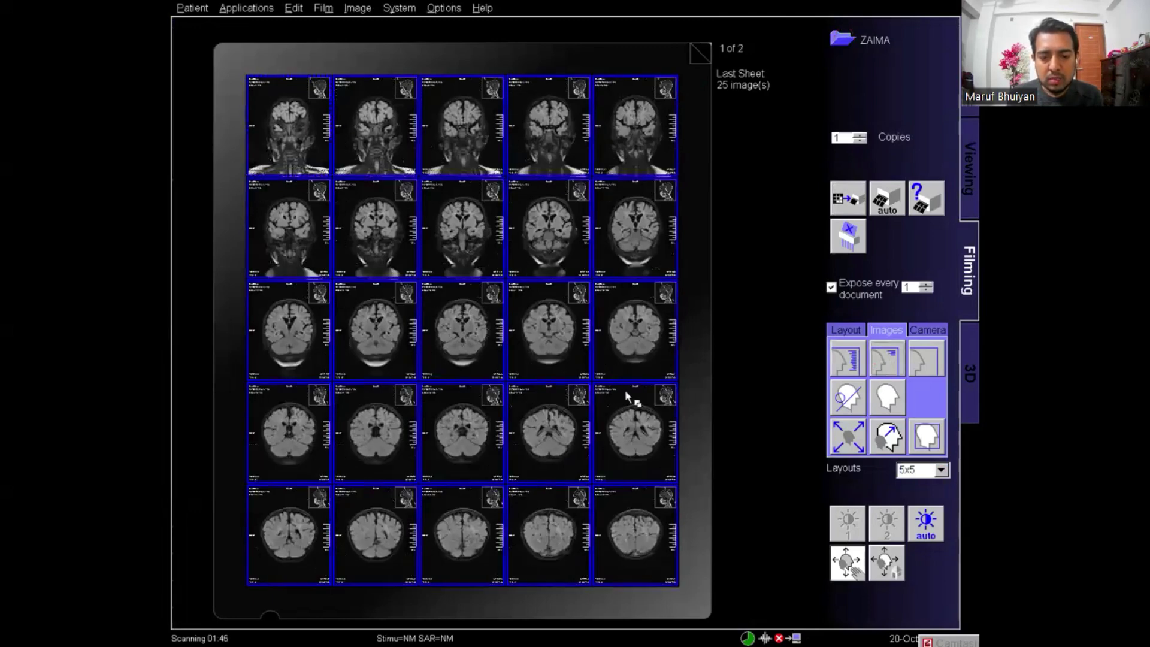
{"action": "right_click", "coordinate": [626, 365]}
{"action": "left_click", "coordinate": [646, 498]}
{"action": "left_click", "coordinate": [434, 425]}
{"action": "left_click", "coordinate": [379, 458]}
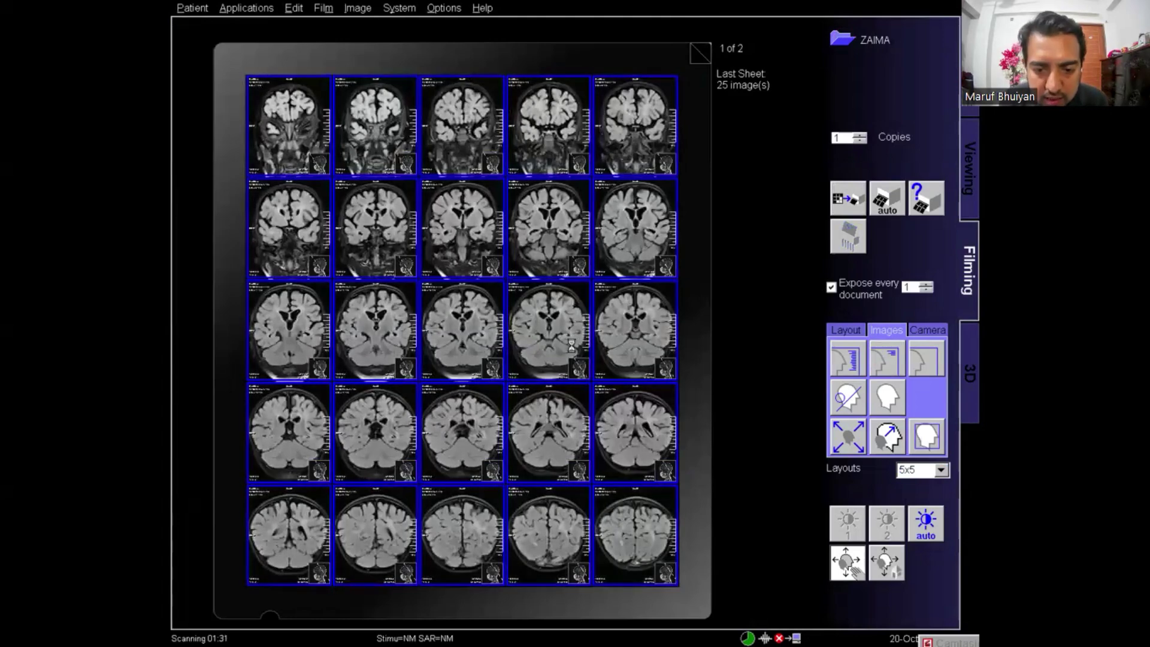
- Adjust the windowing of the coronal dark-fluid sheet and show the full image text on its first image
{"action": "left_click_drag", "start_coordinate": [556, 427], "coordinate": [551, 479]}
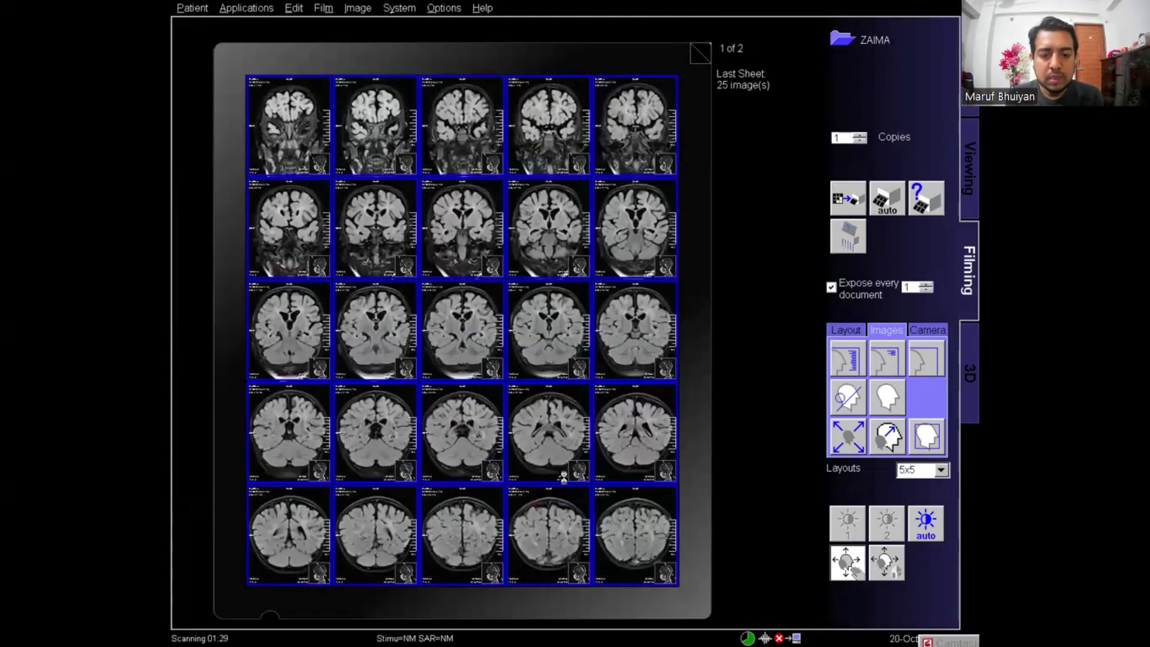
{"action": "left_click", "coordinate": [286, 121]}
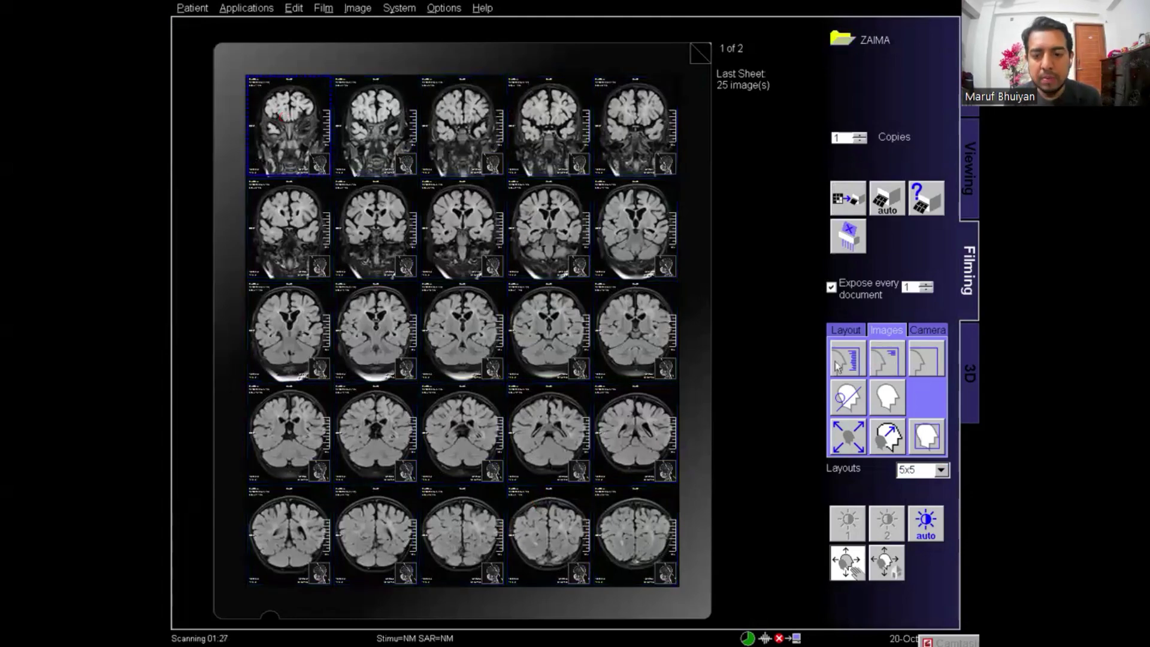
{"action": "left_click", "coordinate": [702, 53]}
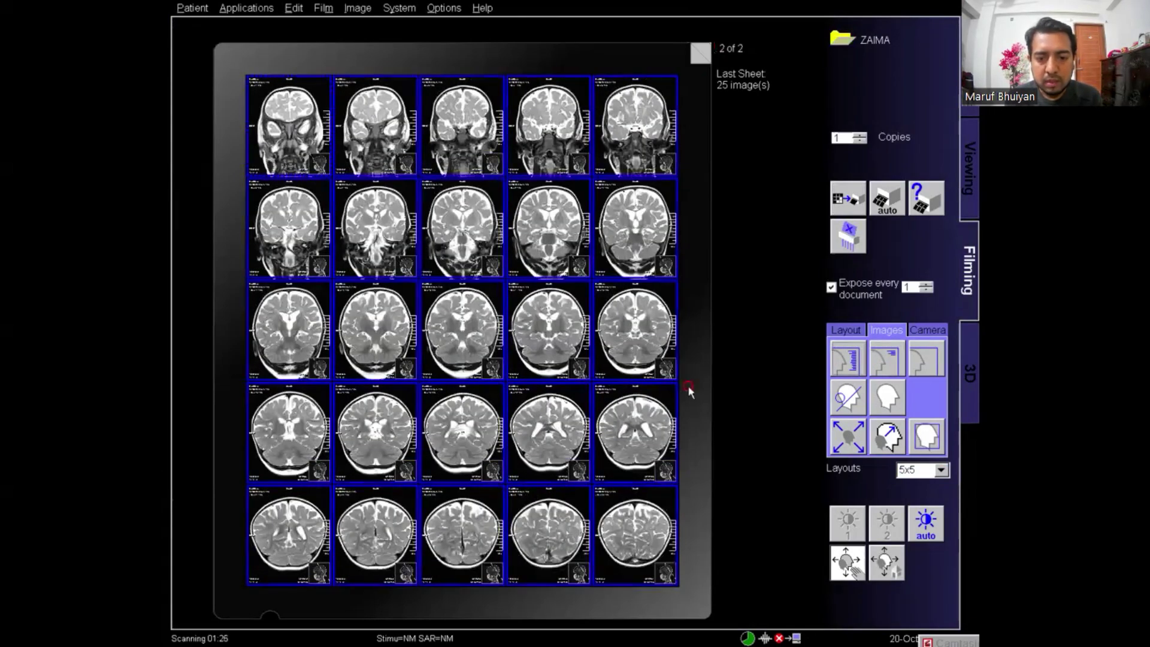
- Window the coronal T2 sheet with full text on its first image, and send the coronal sheets to print
{"action": "left_click_drag", "start_coordinate": [552, 346], "coordinate": [549, 370]}
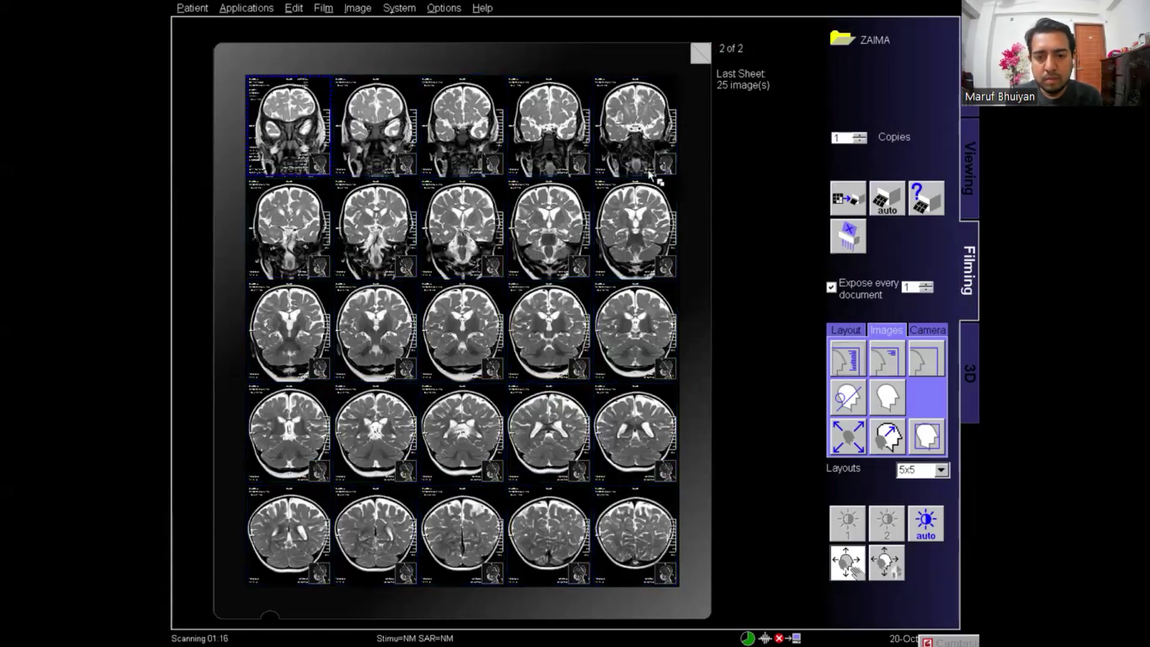
{"action": "left_click", "coordinate": [585, 248]}
{"action": "left_click", "coordinate": [701, 52]}
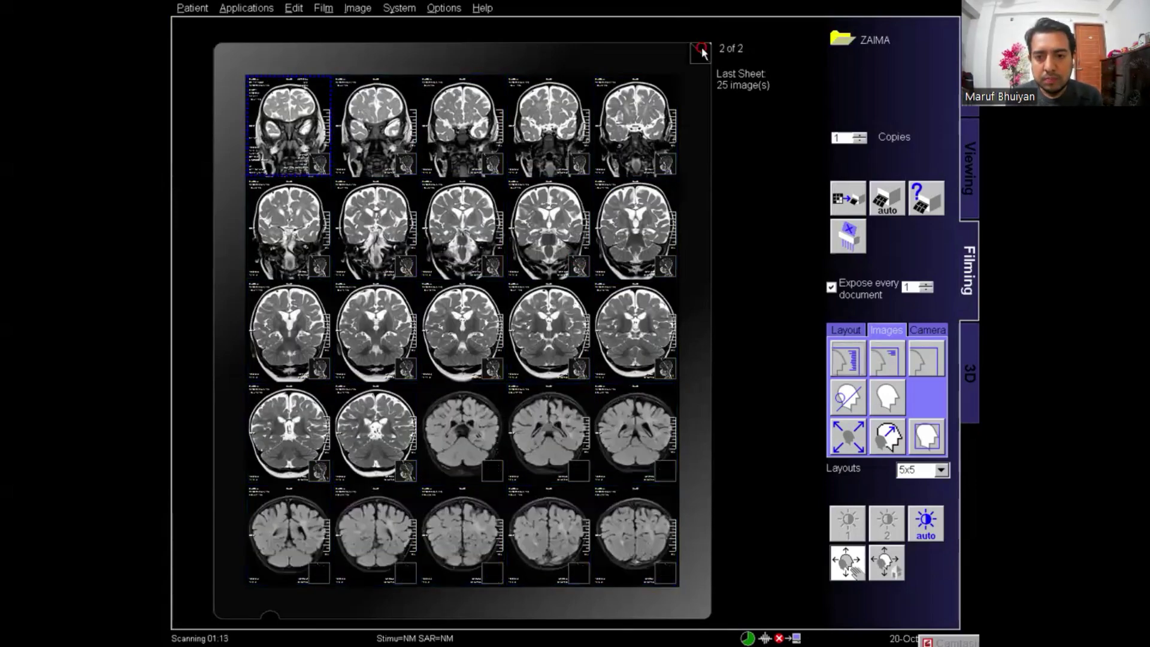
{"action": "left_click", "coordinate": [843, 206]}
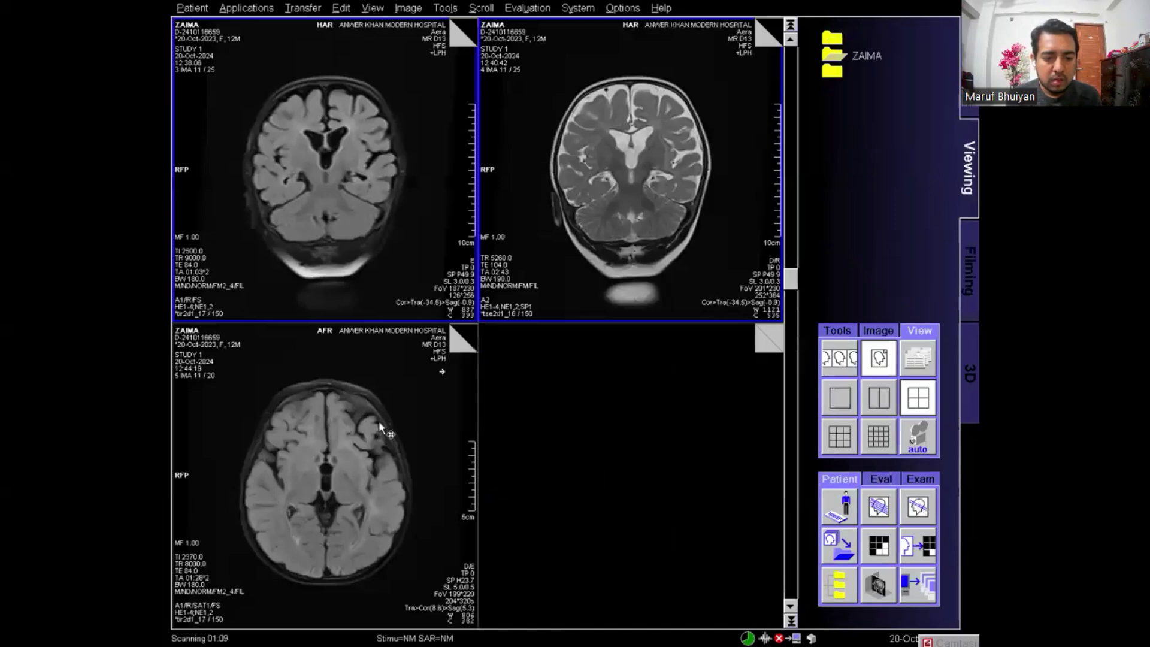
- Browse the axial dark-fluid series in the viewer, select the complete series and copy it to the film sheet
{"action": "left_click_drag", "start_coordinate": [379, 420], "coordinate": [350, 499]}
{"action": "scroll", "coordinate": [350, 499], "scroll_direction": "down", "scroll_amount": 9}
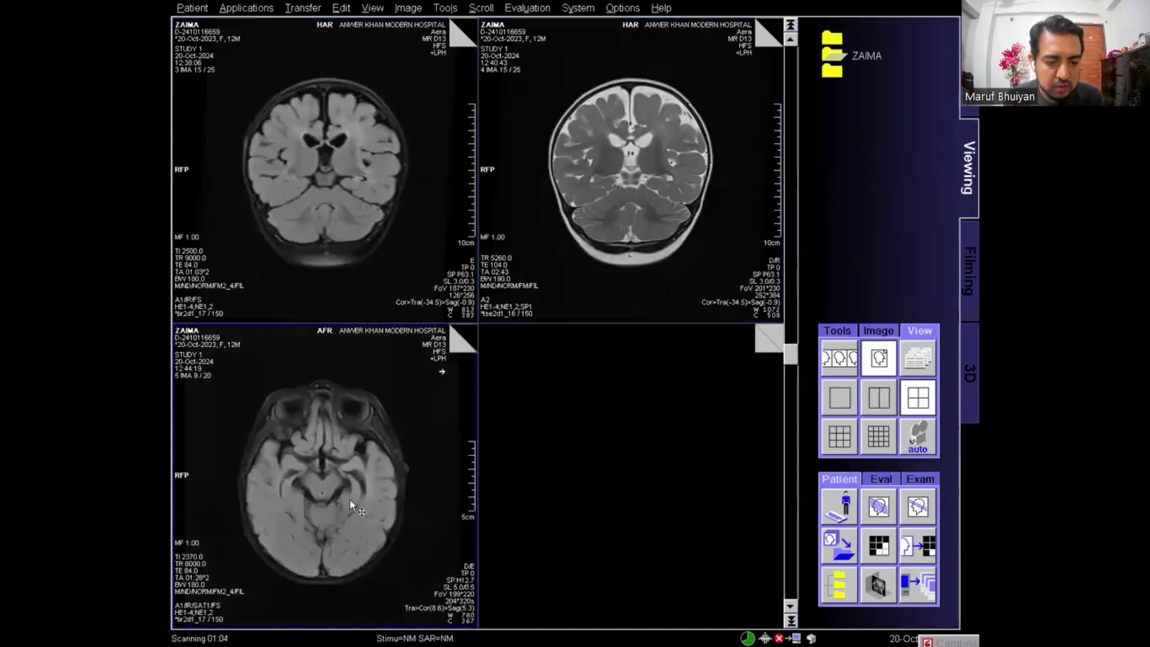
{"action": "scroll", "coordinate": [326, 504], "scroll_direction": "up", "scroll_amount": 6}
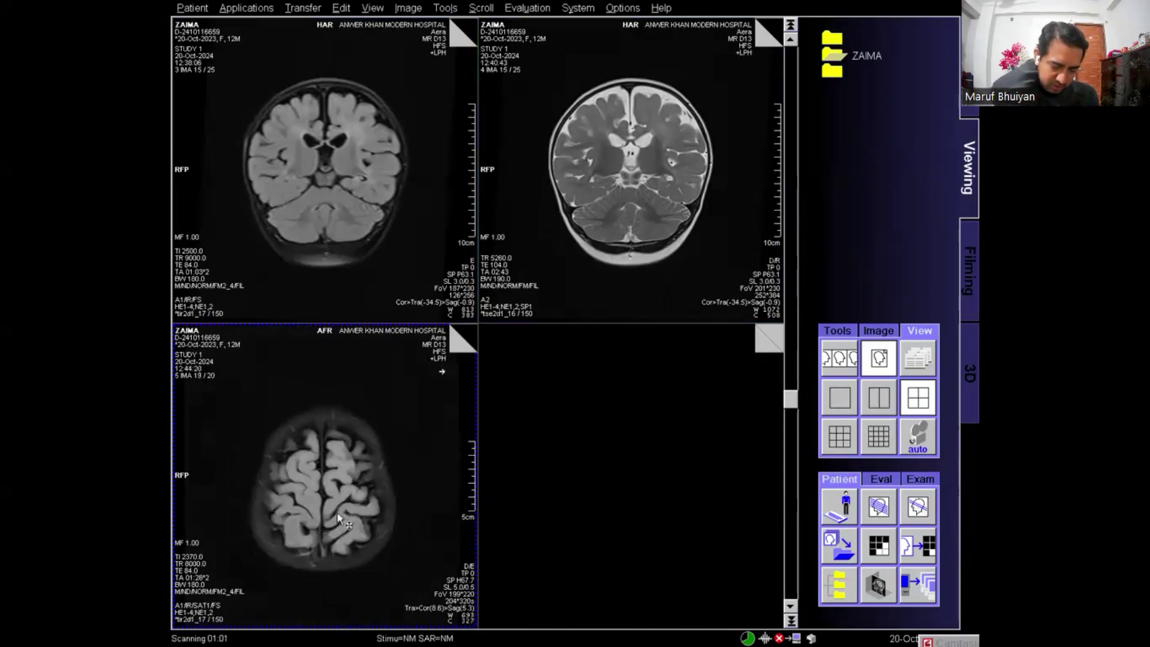
{"action": "left_click", "coordinate": [333, 498]}
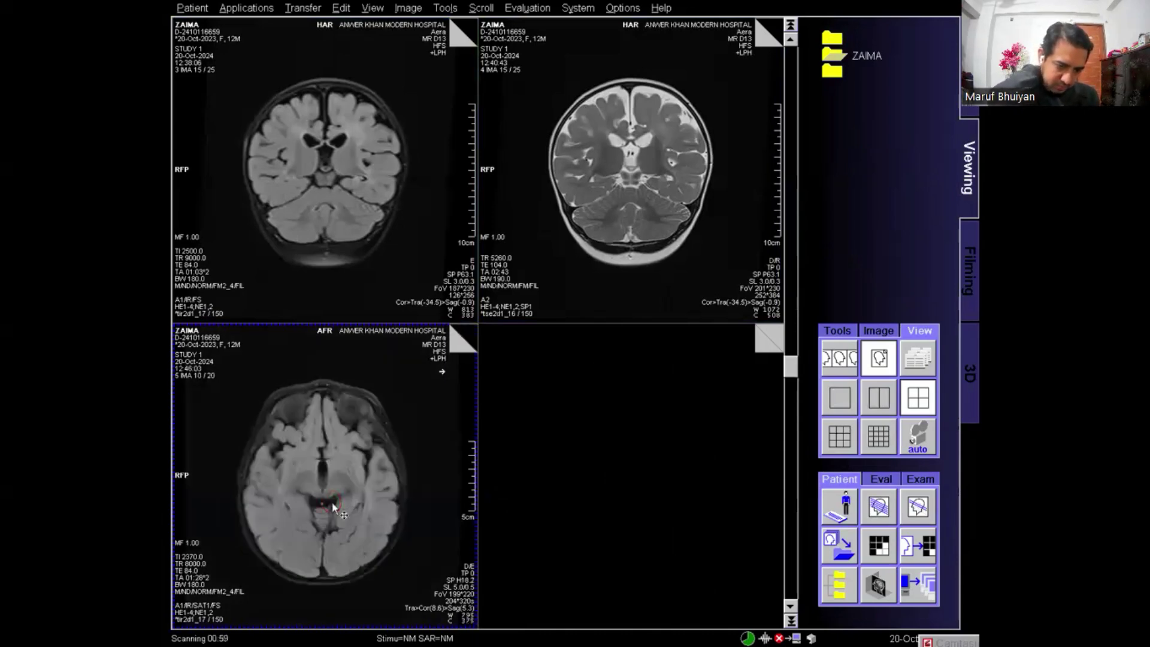
{"action": "right_click", "coordinate": [334, 501]}
{"action": "left_click", "coordinate": [383, 296]}
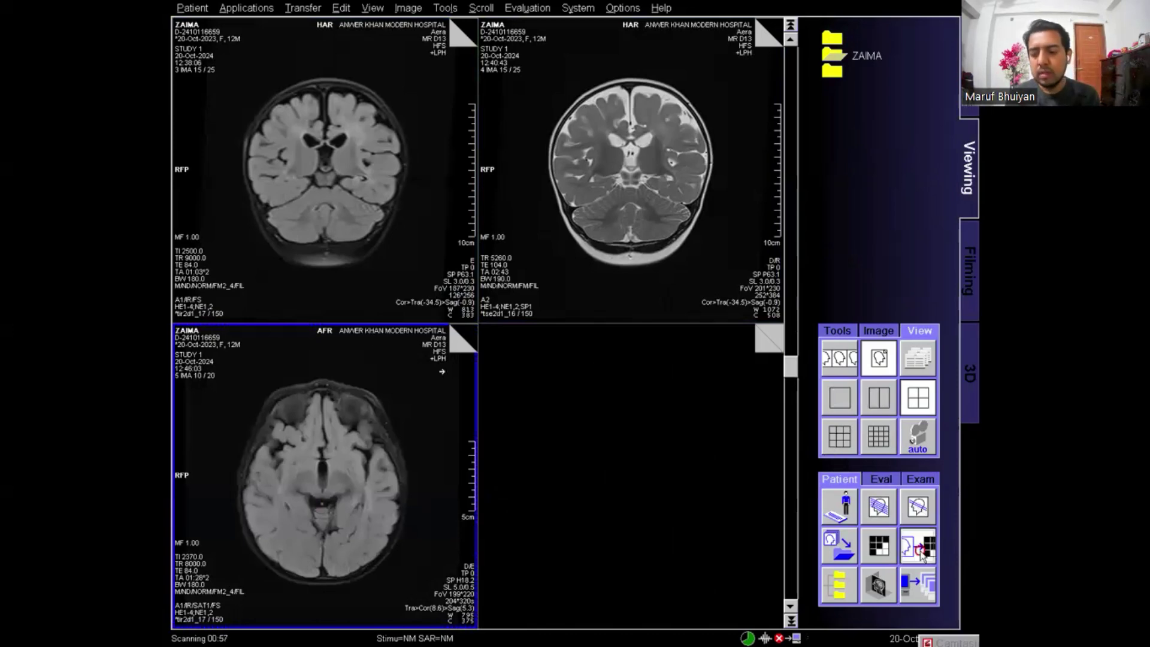
{"action": "left_click", "coordinate": [970, 266]}
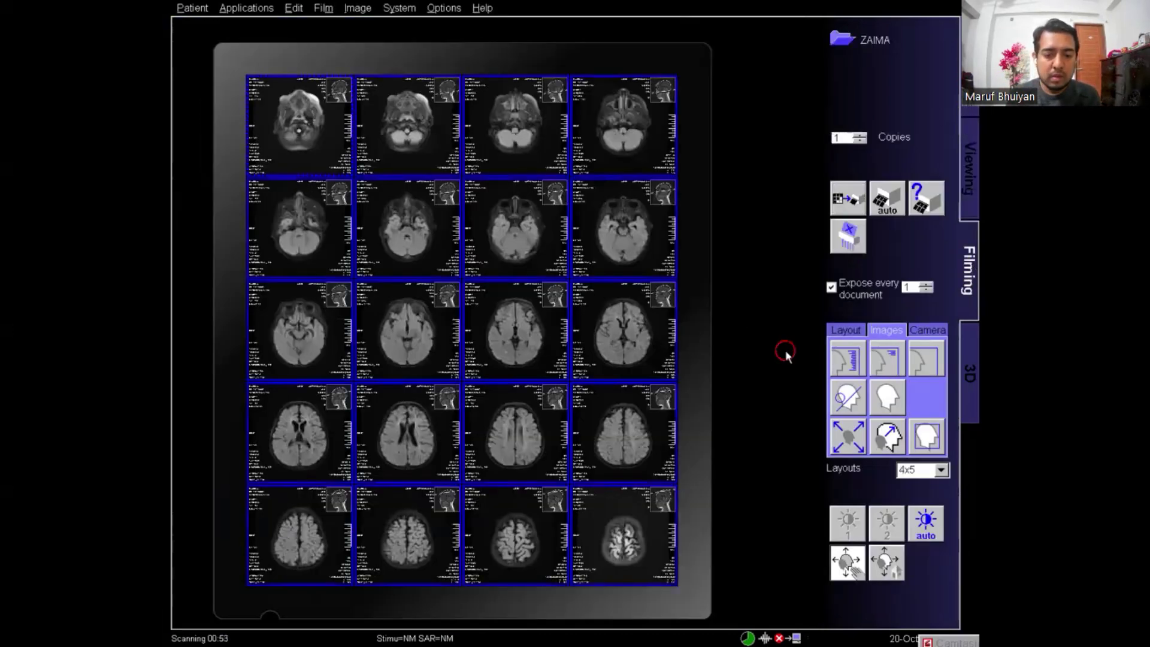
- Enlarge and window the axial dark-fluid film images with full text on the first one, and send the sheet to print
{"action": "mouse_move", "coordinate": [531, 375]}
{"action": "left_mouse_down"}
{"action": "mouse_move", "coordinate": [545, 311]}
{"action": "mouse_move", "coordinate": [532, 353]}
{"action": "mouse_move", "coordinate": [542, 372]}
{"action": "left_mouse_up"}
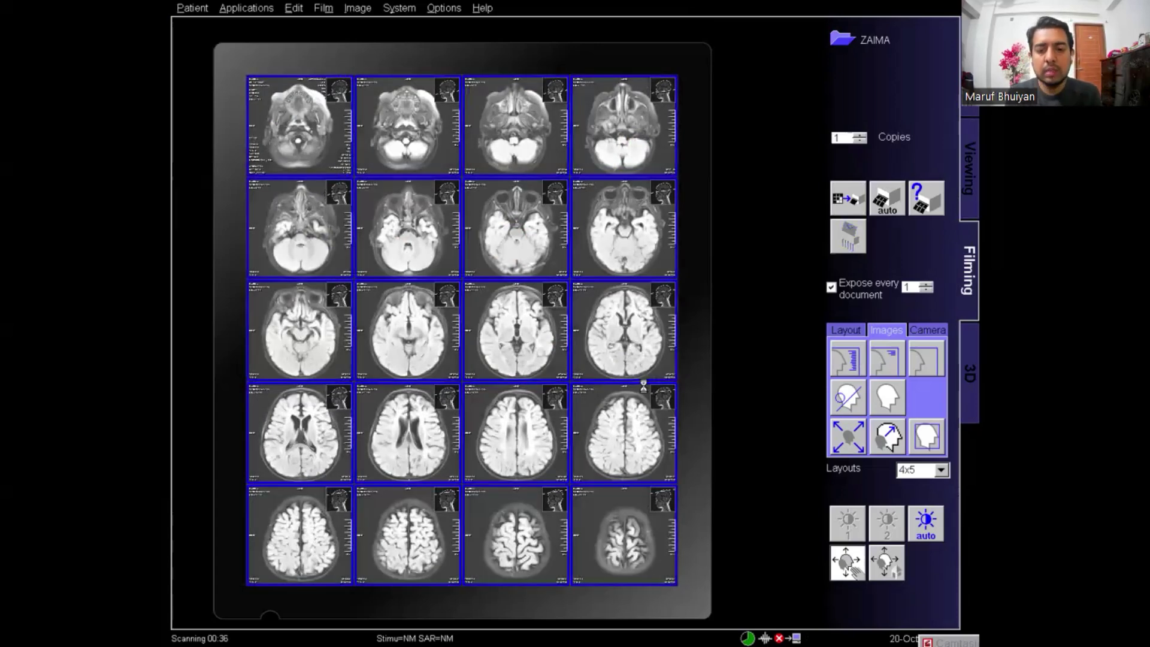
{"action": "left_click", "coordinate": [516, 345]}
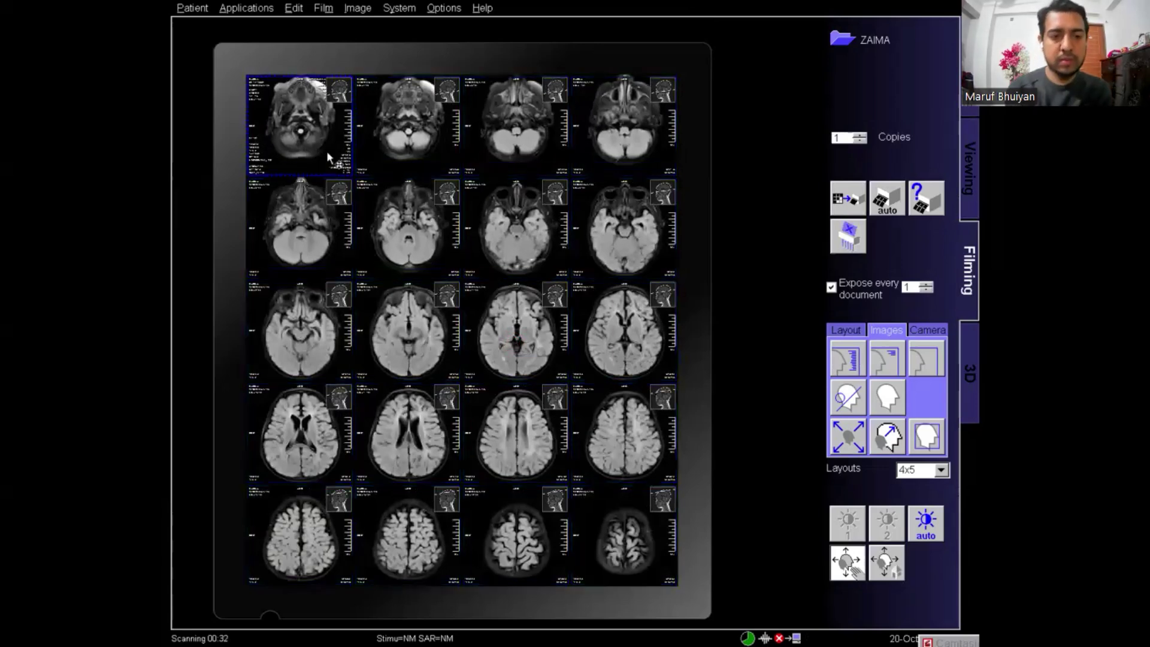
{"action": "left_click", "coordinate": [417, 245], "text": "shift"}
{"action": "left_click", "coordinate": [417, 245], "text": "ctrl"}
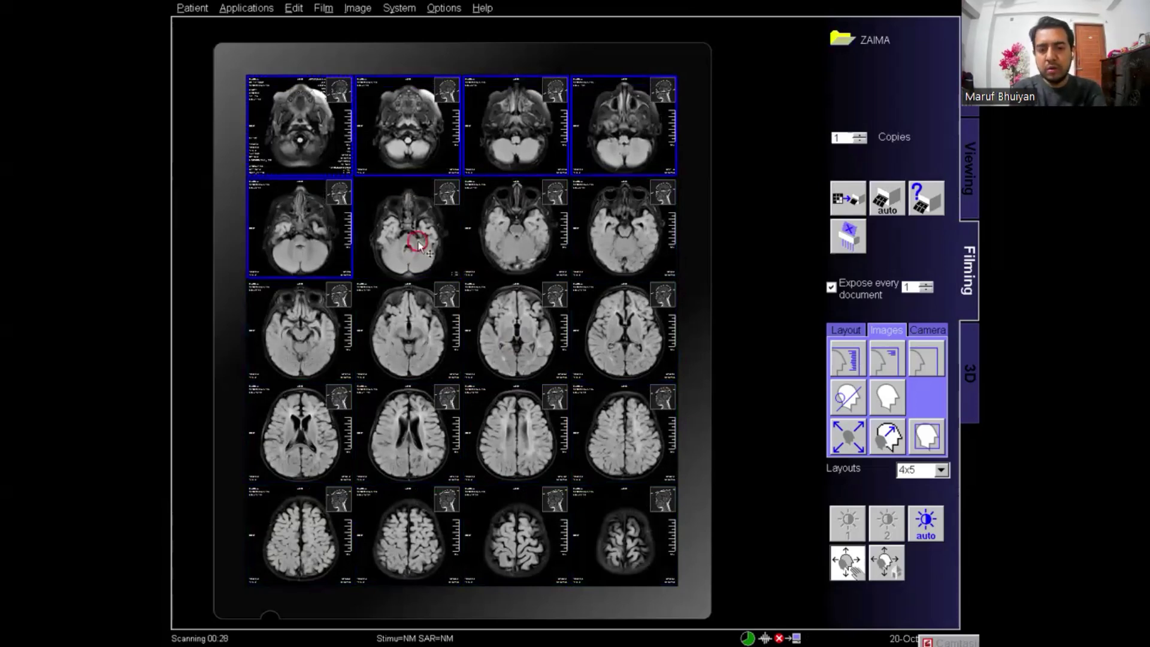
{"action": "left_click", "coordinate": [418, 245], "text": "ctrl"}
{"action": "left_click", "coordinate": [845, 359]}
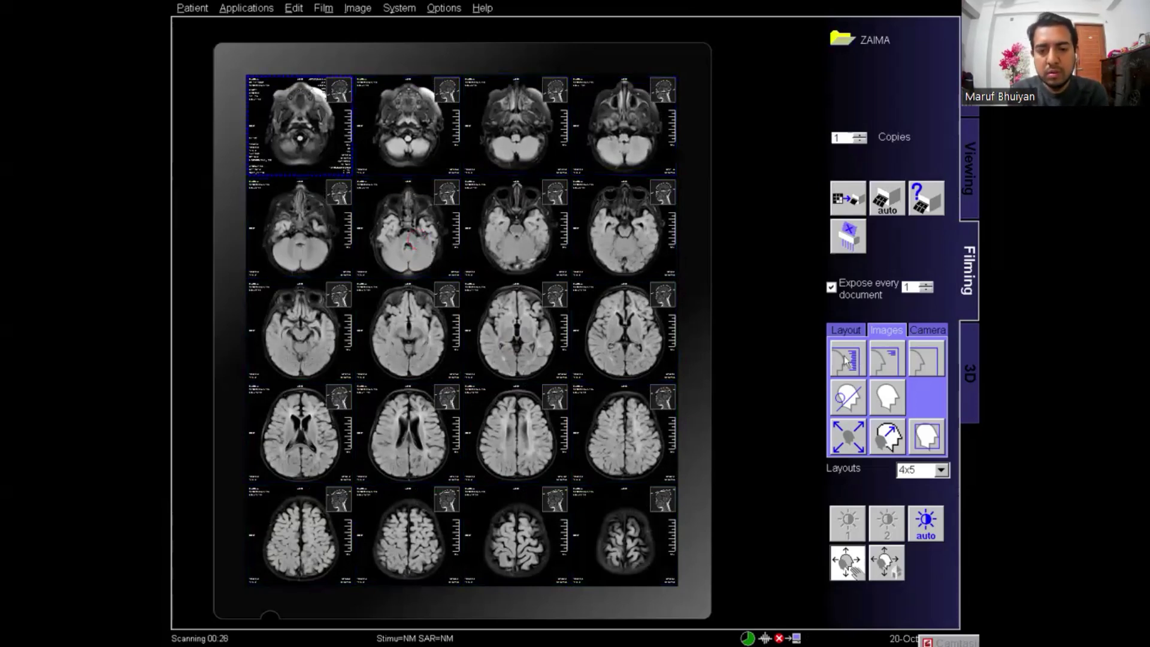
{"action": "left_click", "coordinate": [838, 202]}
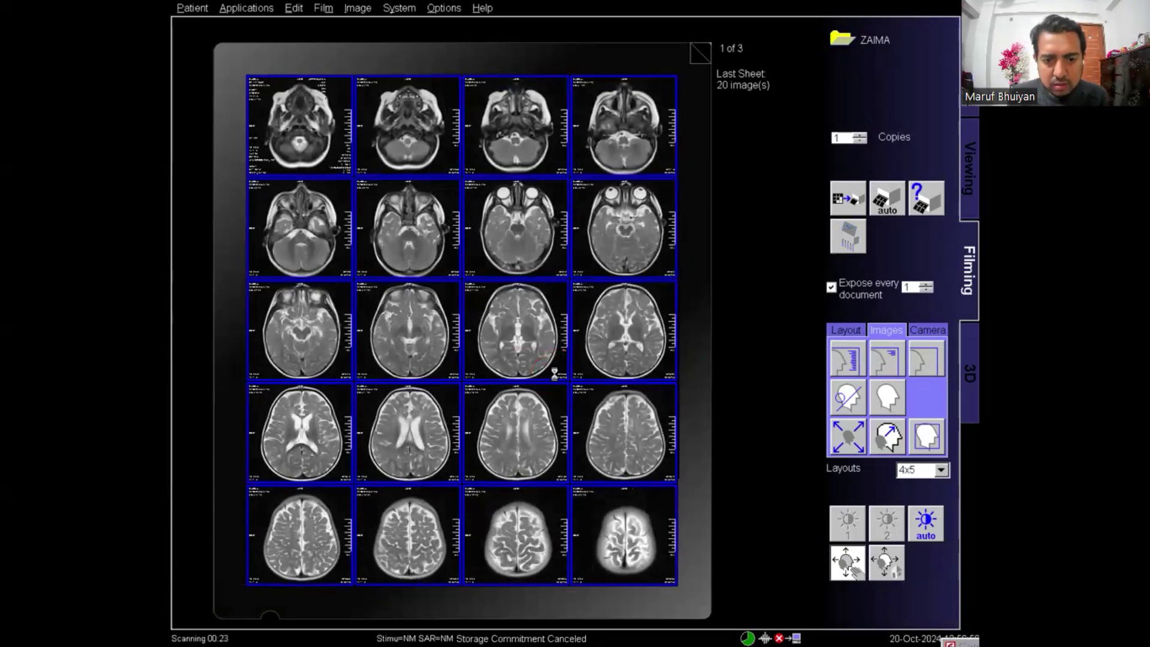
- Adjust the windowing of all axial T2 images on the first sheet and show the full text on the first image
{"action": "left_click", "coordinate": [654, 357]}
{"action": "left_click", "coordinate": [654, 357]}
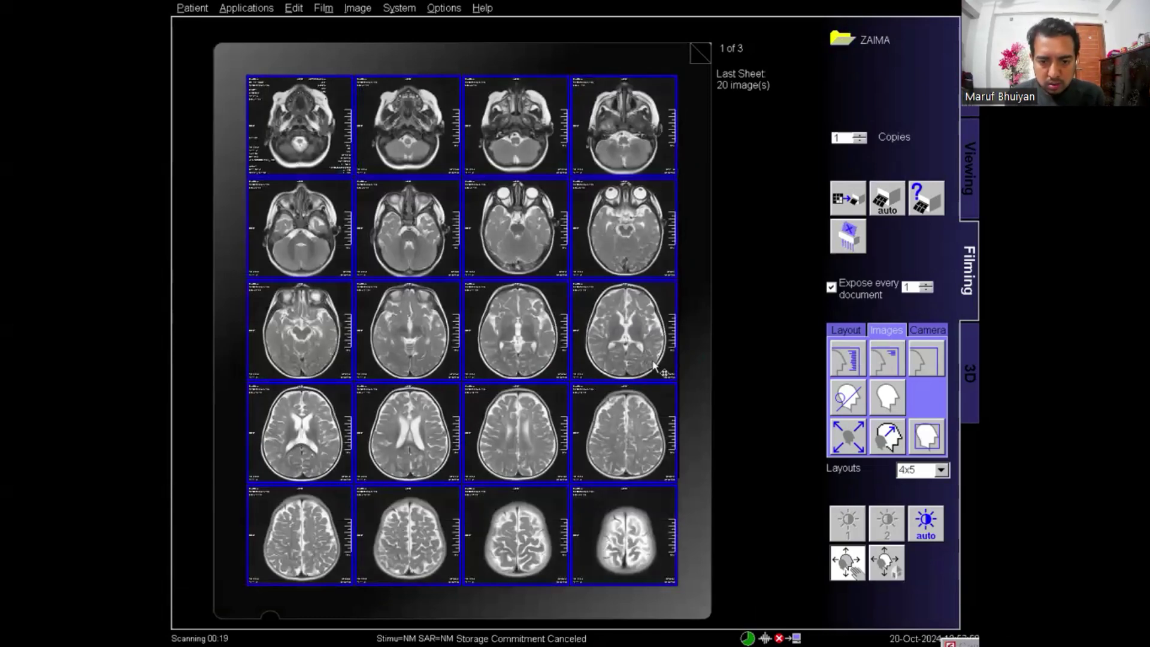
{"action": "left_click", "coordinate": [300, 139]}
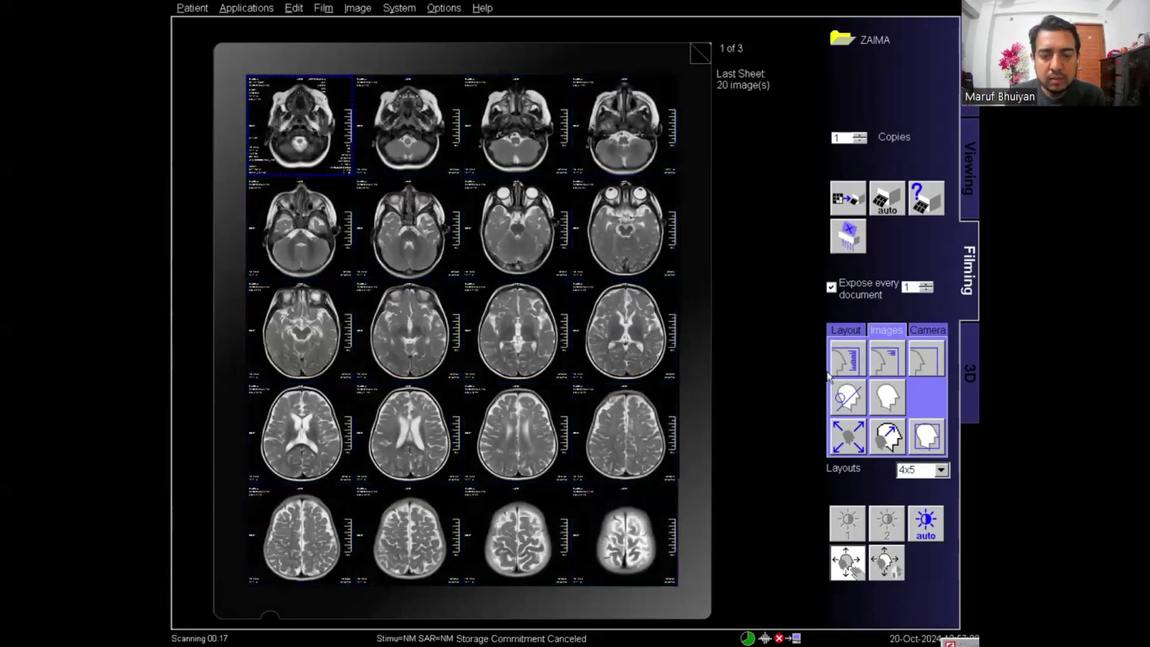
{"action": "left_click", "coordinate": [692, 376]}
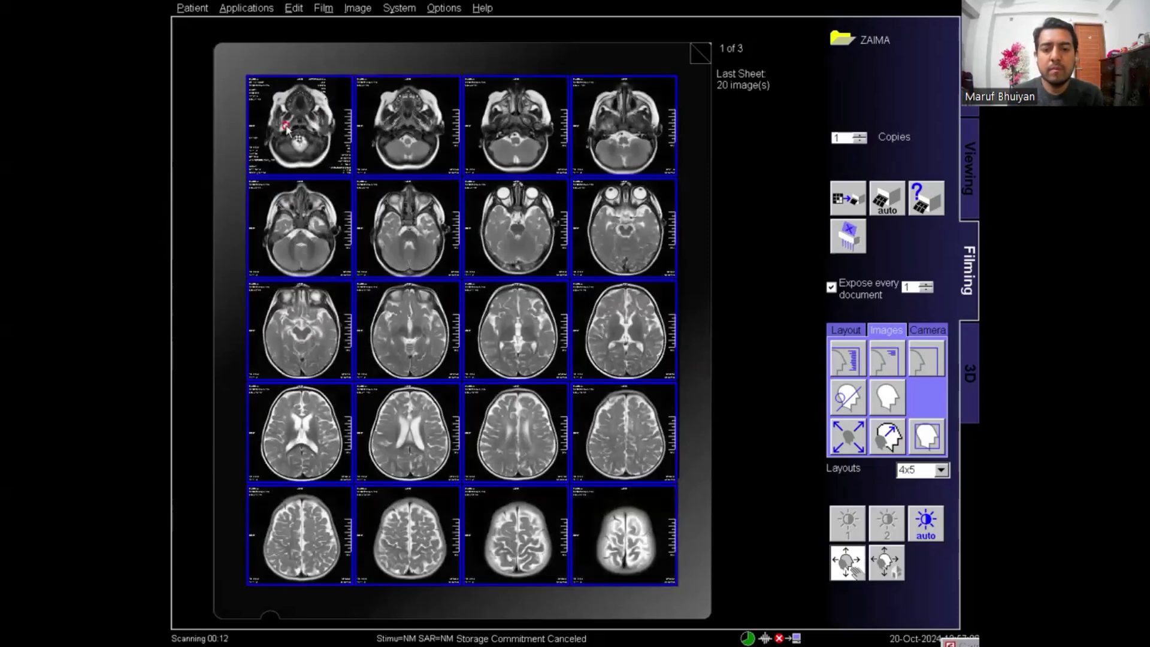
{"action": "left_click", "coordinate": [288, 129]}
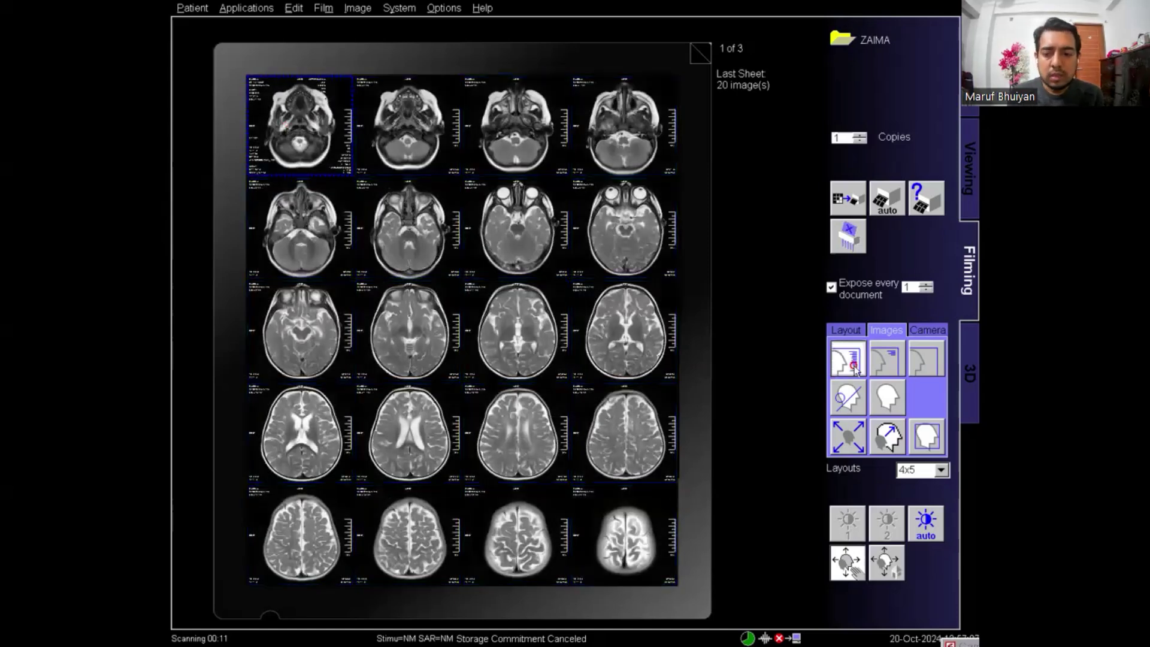
- Brighten all axial T1 images on the second sheet through windowing and show the full text on the first image
{"action": "left_click", "coordinate": [697, 55]}
{"action": "left_click_drag", "start_coordinate": [608, 127], "coordinate": [638, 165]}
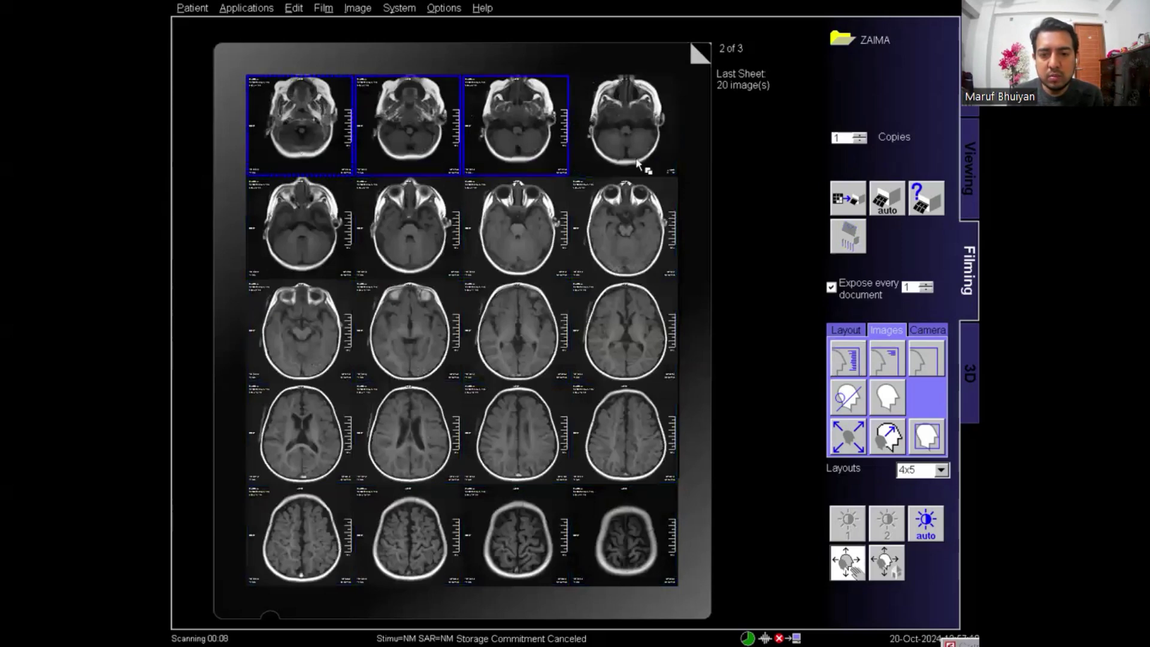
{"action": "left_click", "coordinate": [634, 142]}
{"action": "left_click", "coordinate": [348, 138]}
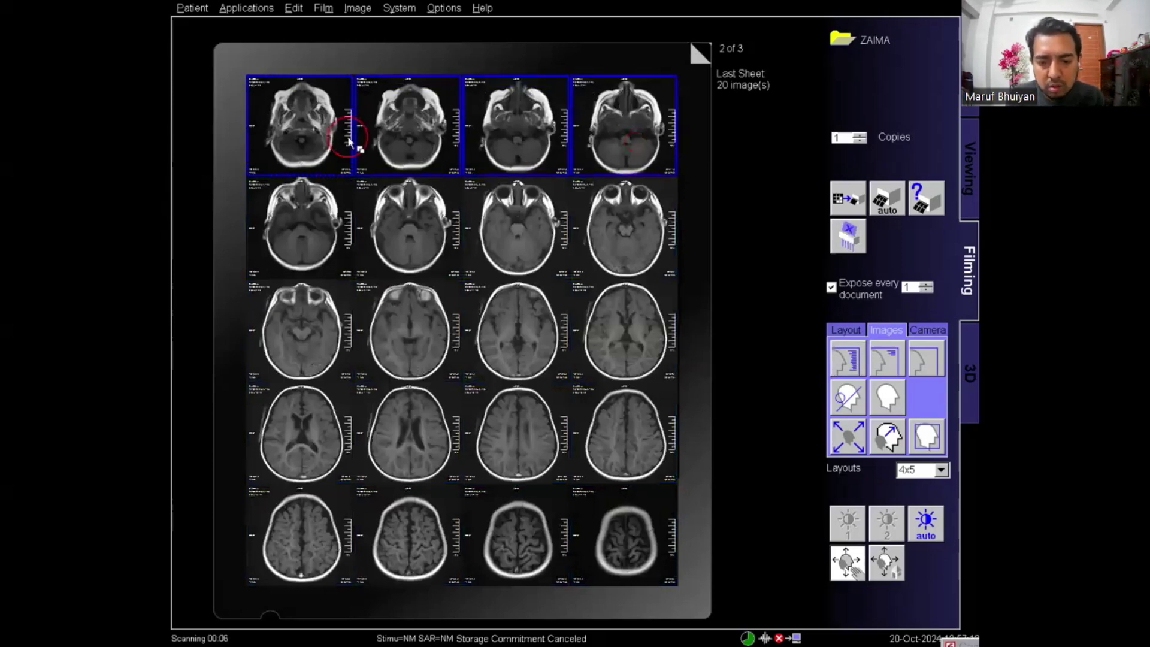
{"action": "left_click", "coordinate": [860, 372]}
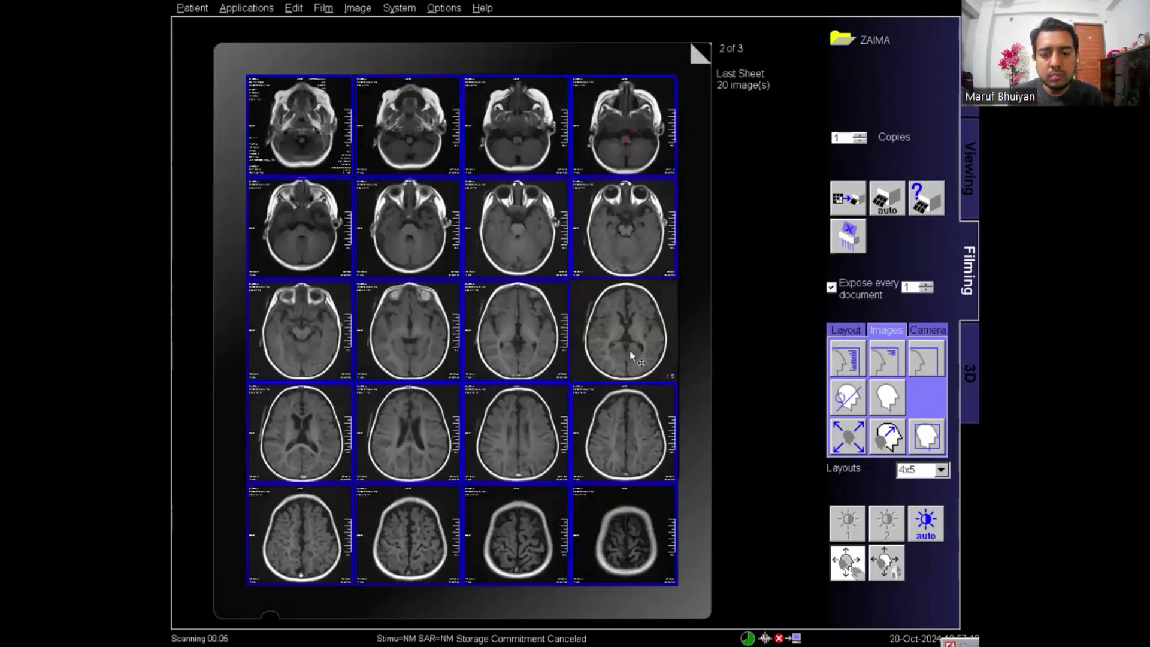
{"action": "left_click", "coordinate": [633, 355]}
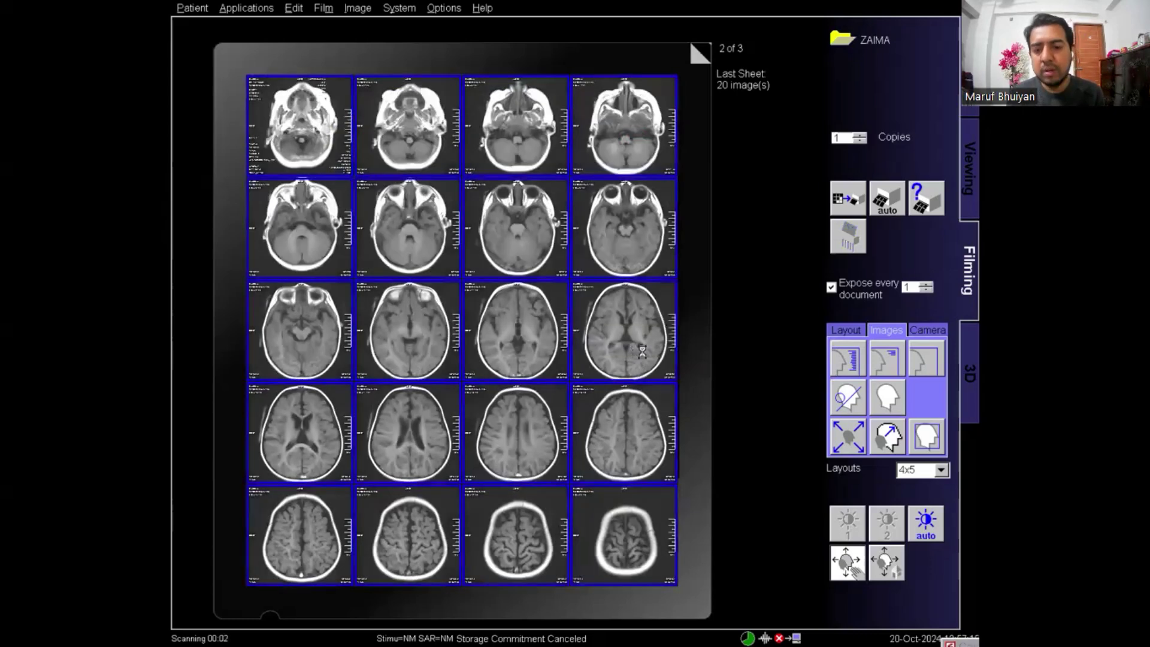
{"action": "left_click", "coordinate": [659, 352]}
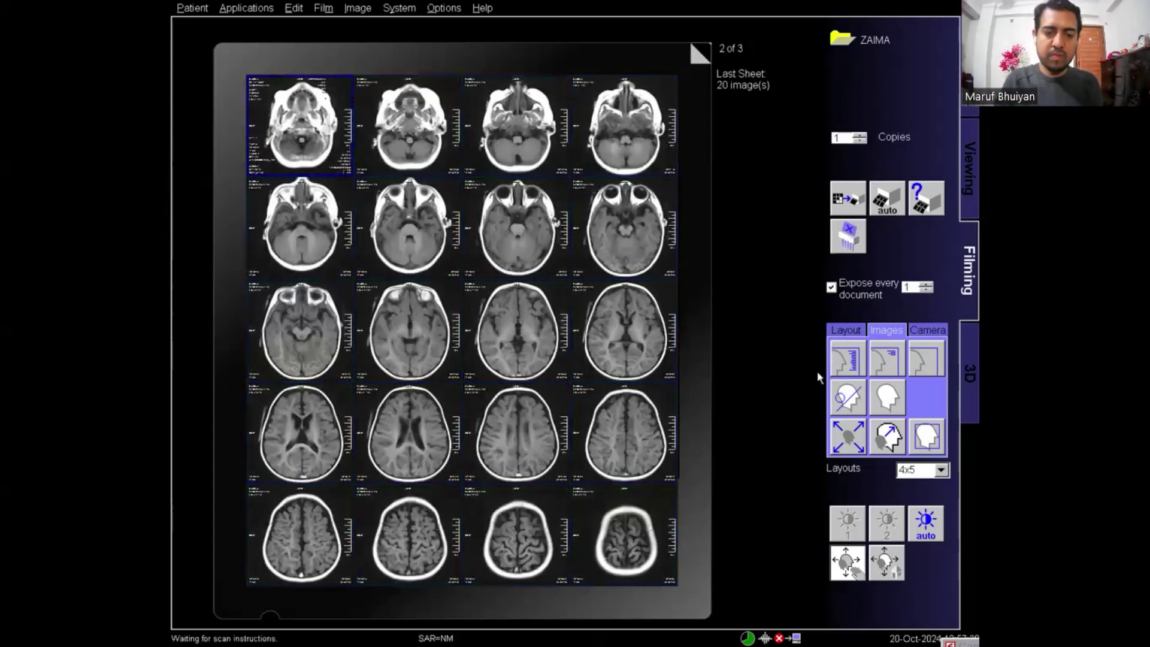
- Enlarge and window all the diffusion images on the third sheet, and send the axial sheets to print
{"action": "left_click", "coordinate": [699, 52]}
{"action": "key", "text": "ctrl+a"}
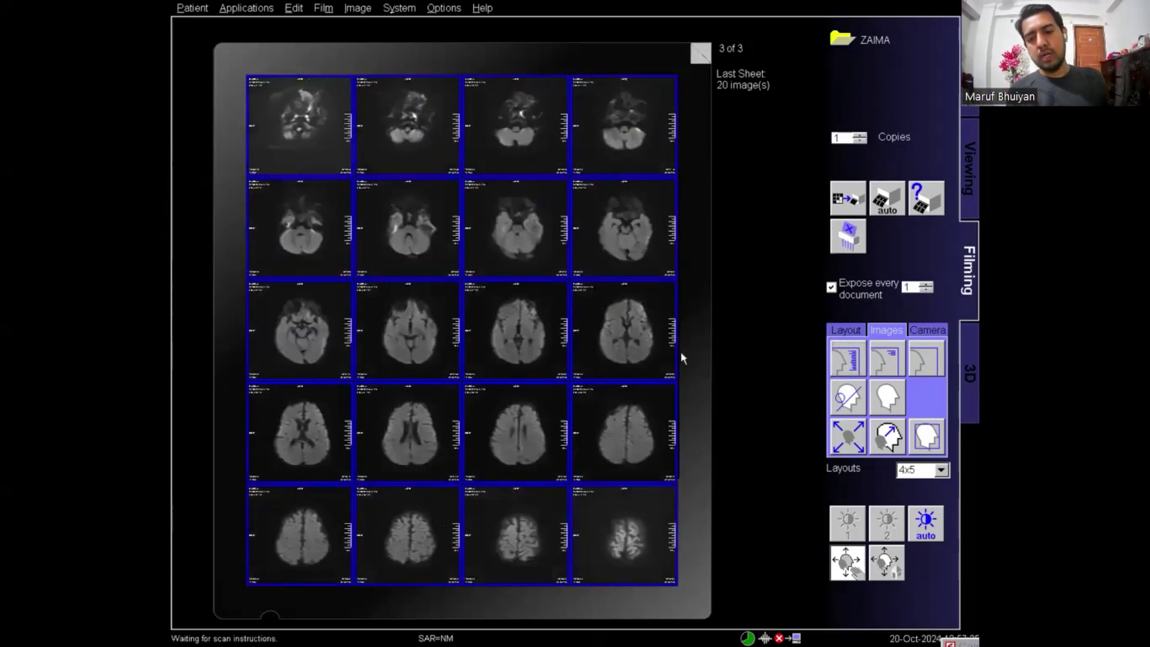
{"action": "left_click_drag", "start_coordinate": [566, 379], "coordinate": [627, 359]}
{"action": "left_click", "coordinate": [305, 147]}
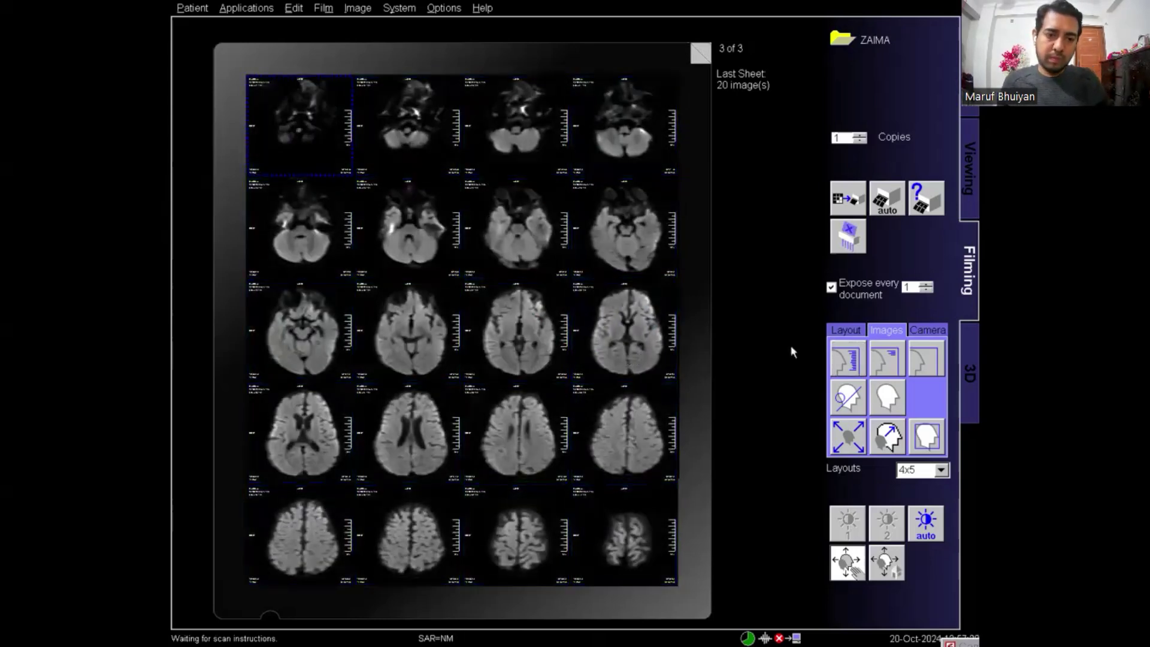
{"action": "left_click", "coordinate": [844, 200]}
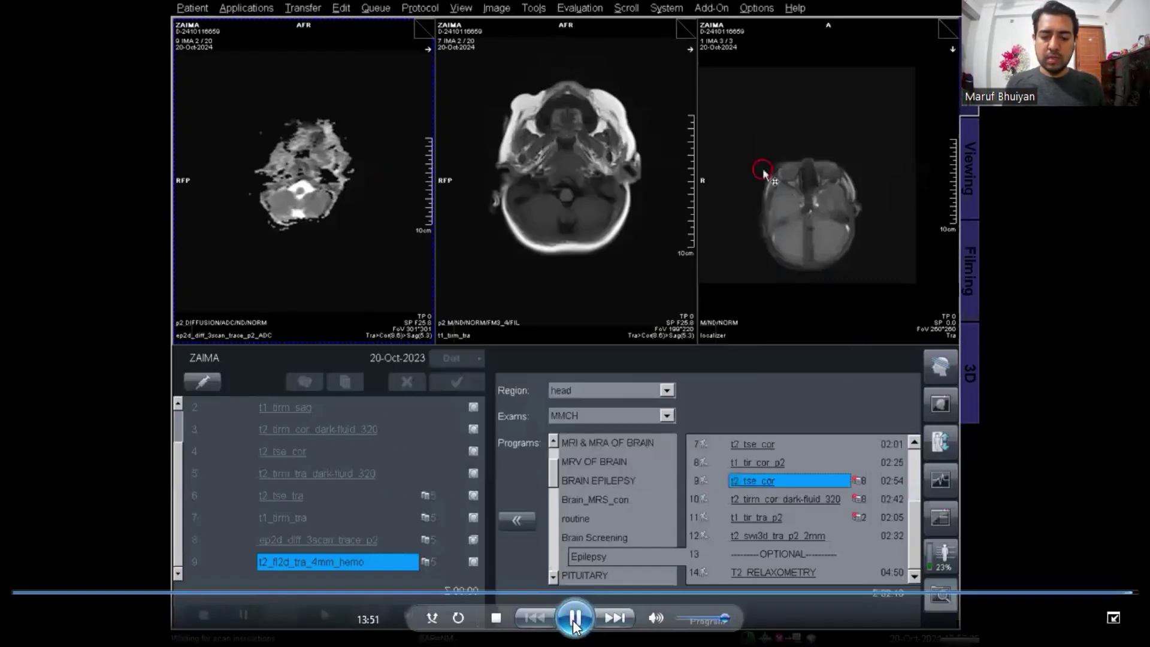
{"action": "left_click", "coordinate": [574, 617]}
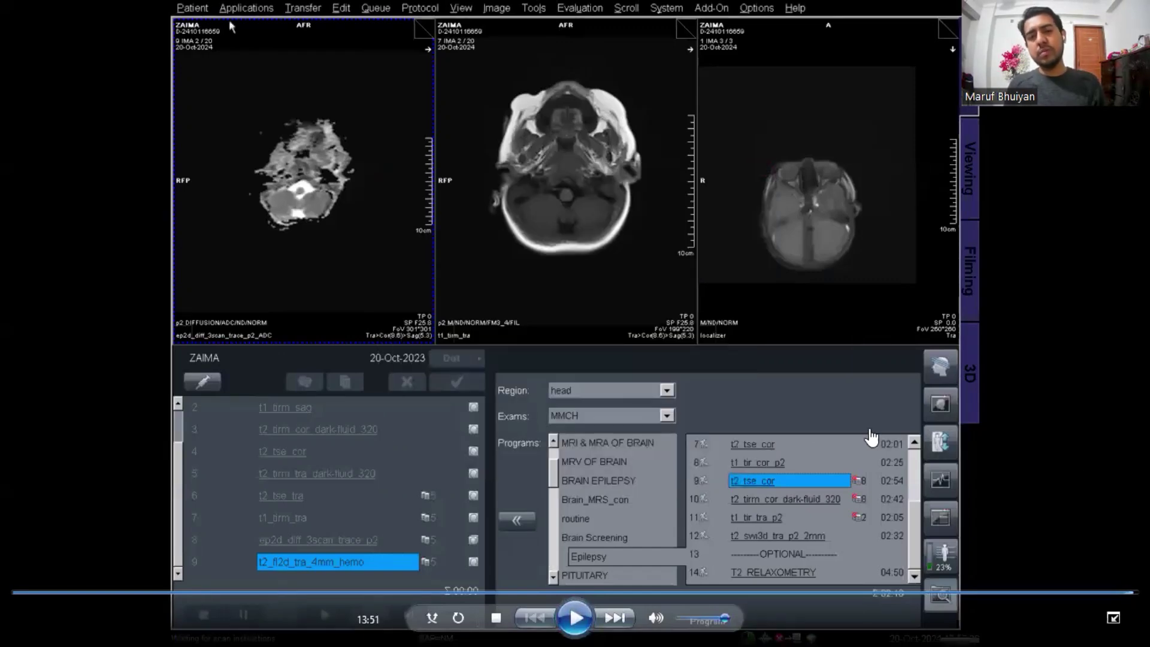